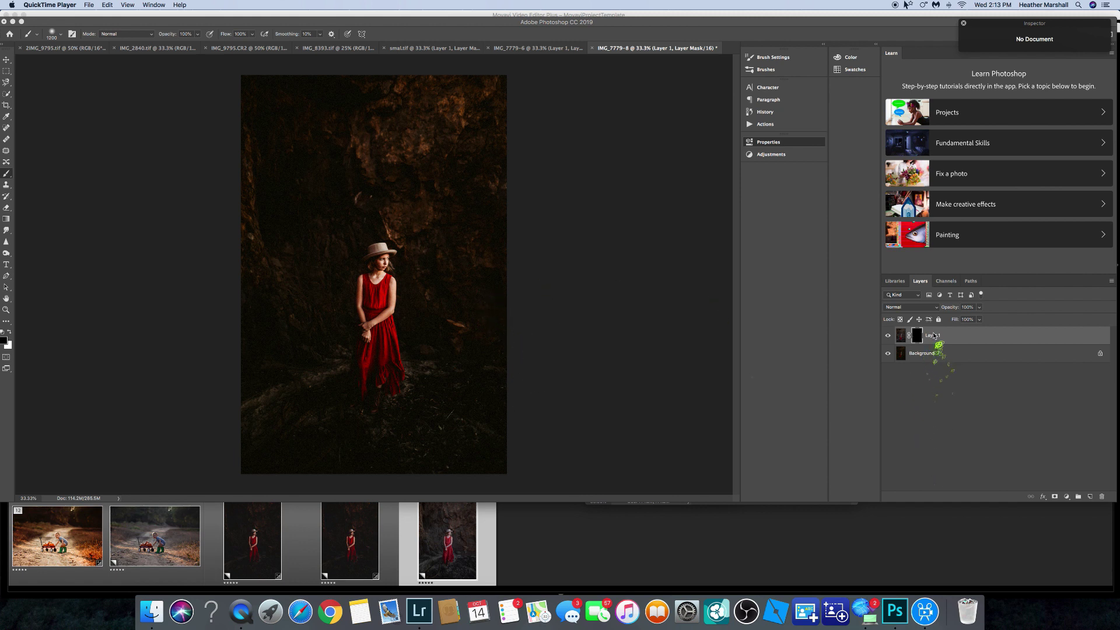
# Step: Select Layer 1's mask and invert it back and forth to compare the brighter layer with the moody edit
pyautogui.click(933, 332)
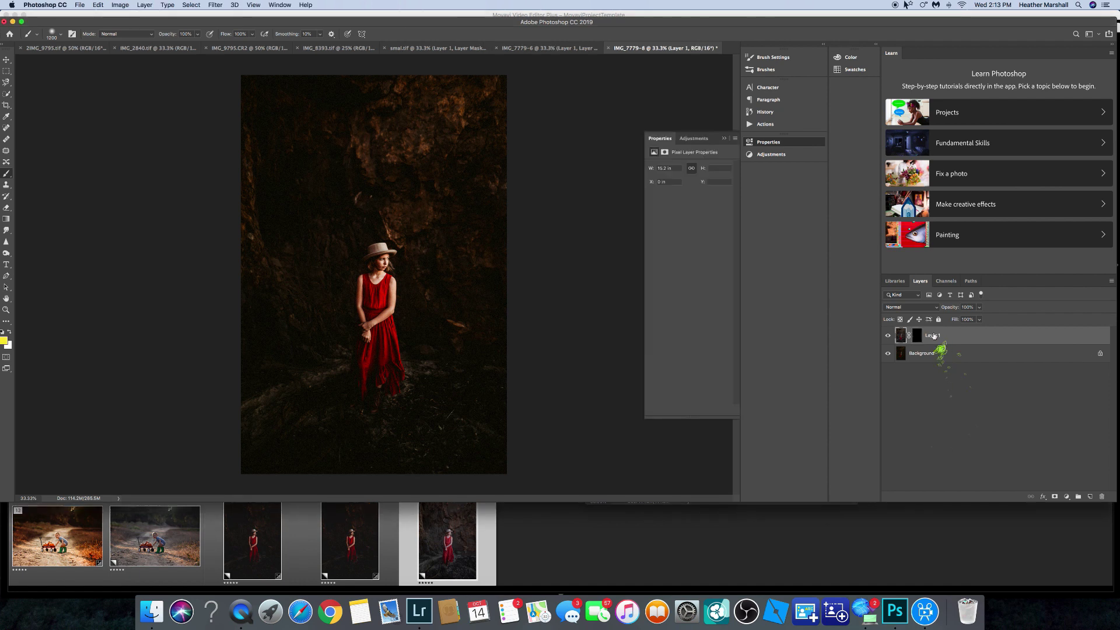
pyautogui.click(918, 336)
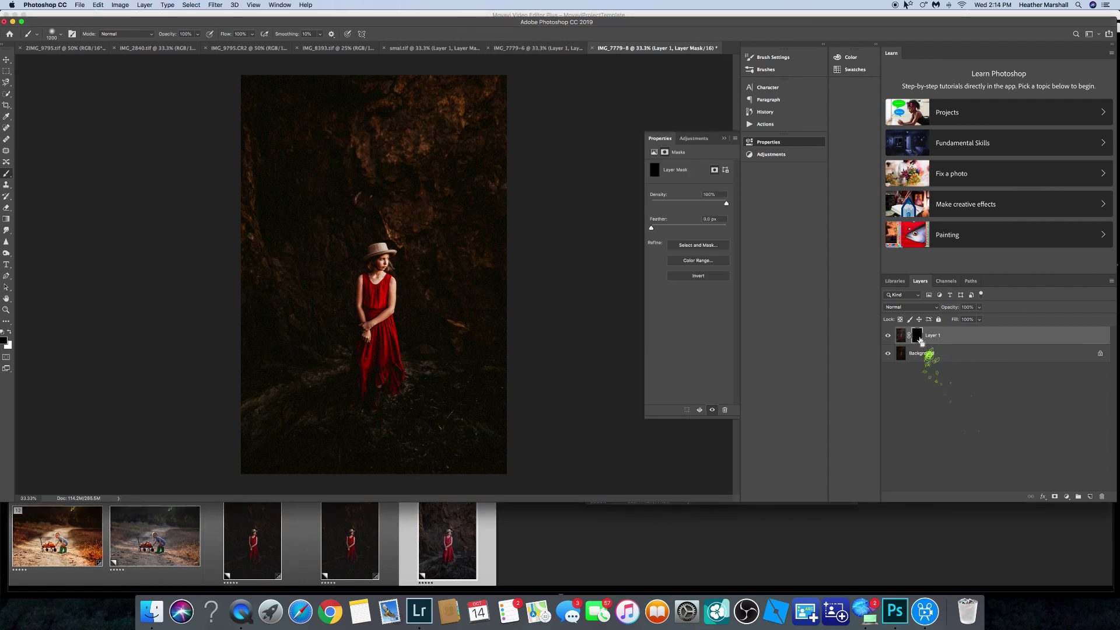
pyautogui.press('super+i')
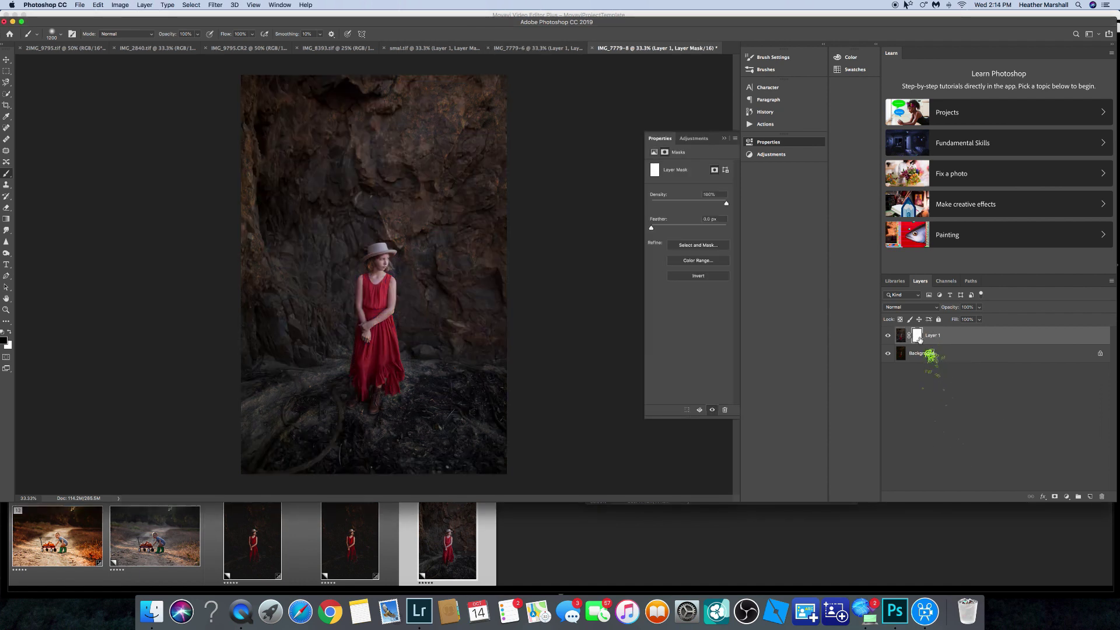
pyautogui.press('super+i')
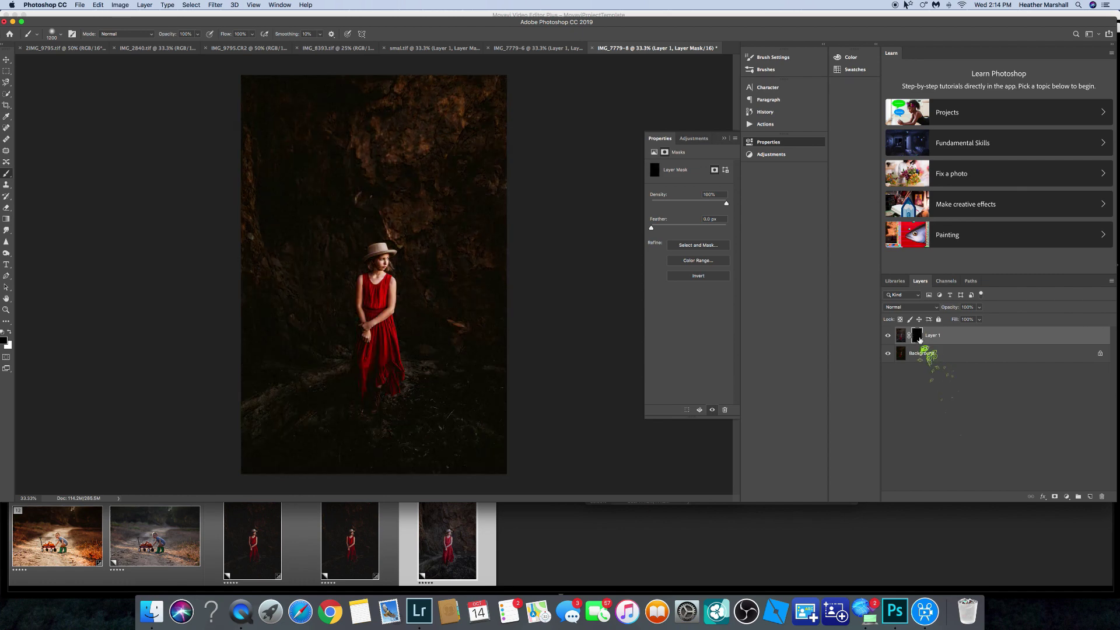
pyautogui.press('super+i')
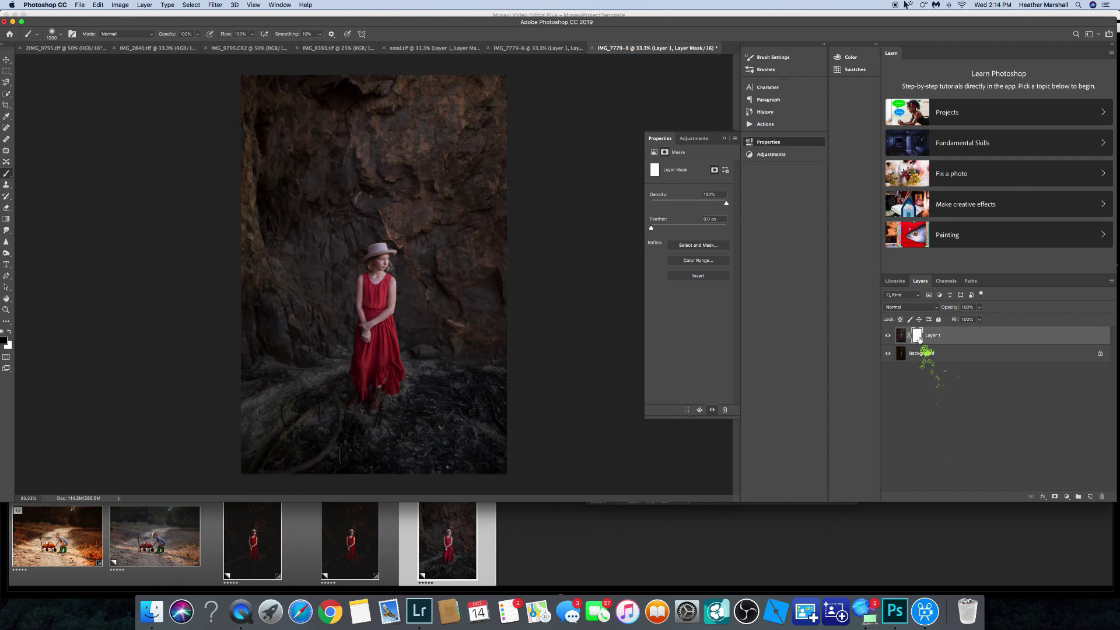
# Step: Paint black across the top and upper middle of the photo, then invert the mask back to black
pyautogui.moveTo(265, 102); pyautogui.dragTo(495, 103)
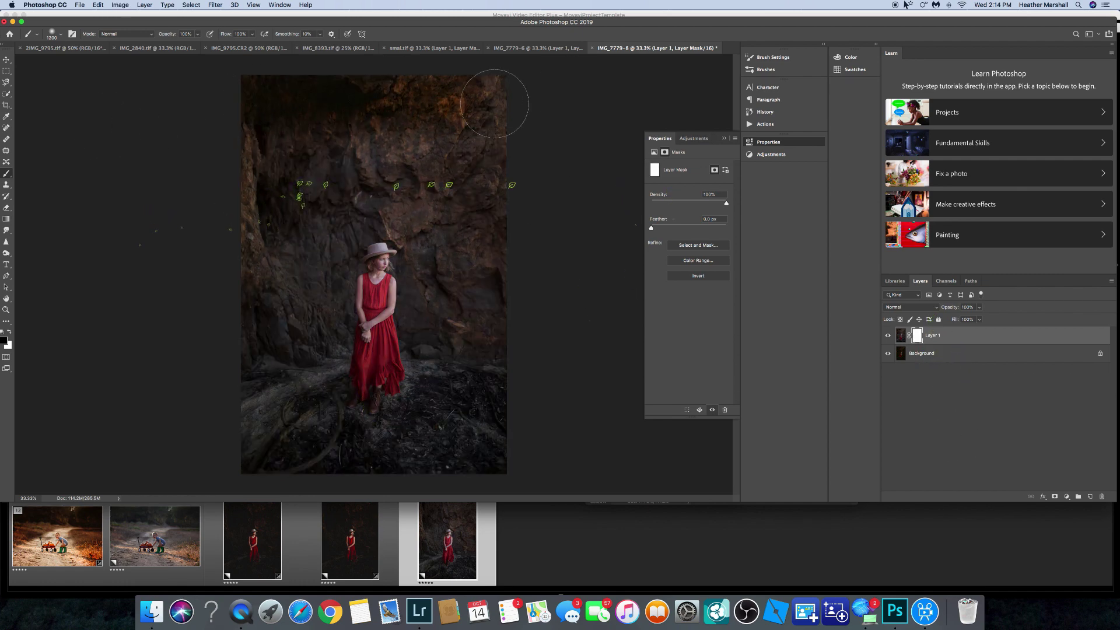
pyautogui.moveTo(220, 170)
pyautogui.mouseDown()
pyautogui.moveTo(499, 163)
pyautogui.moveTo(553, 180)
pyautogui.moveTo(481, 252)
pyautogui.moveTo(292, 263)
pyautogui.moveTo(257, 242)
pyautogui.moveTo(243, 295)
pyautogui.moveTo(478, 322)
pyautogui.moveTo(297, 373)
pyautogui.moveTo(473, 381)
pyautogui.moveTo(234, 461)
pyautogui.moveTo(438, 462)
pyautogui.mouseUp()
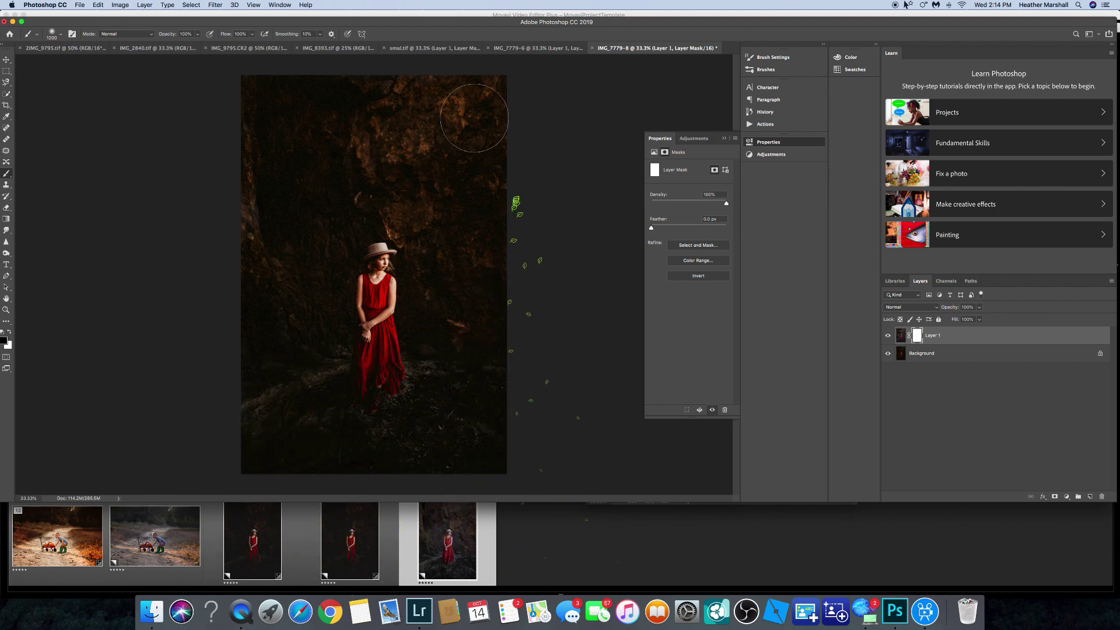
pyautogui.press('super+i')
pyautogui.click(584, 515)
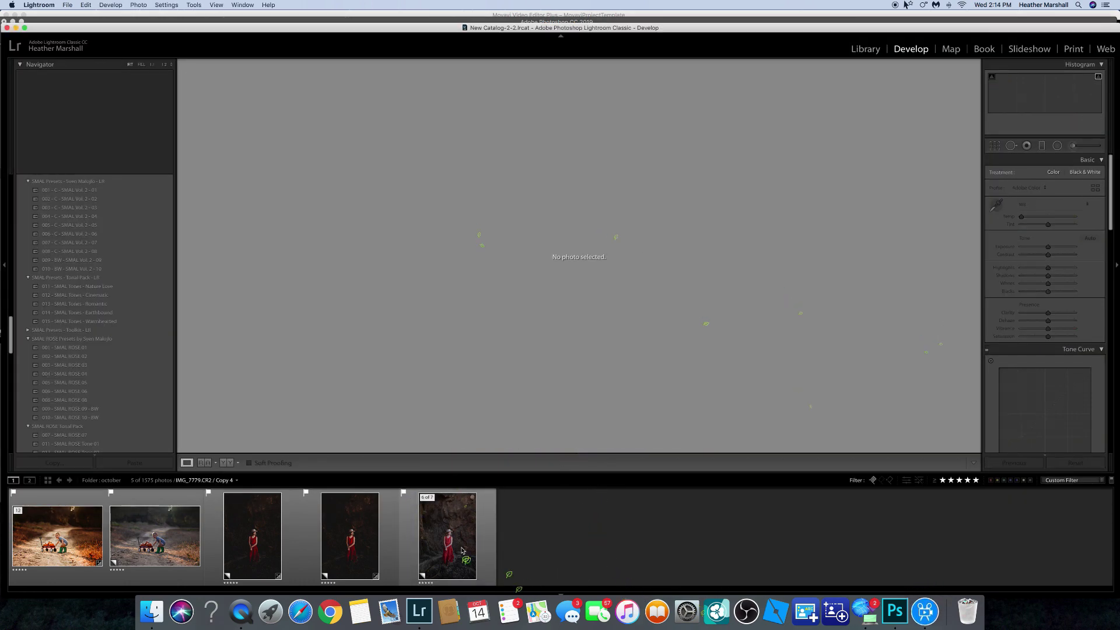
# Step: Load IMG_7779.CR2 Copy 4 in Develop, try the SMAL Vol. 2 - 01 preset, then reset to defaults
pyautogui.click(462, 549)
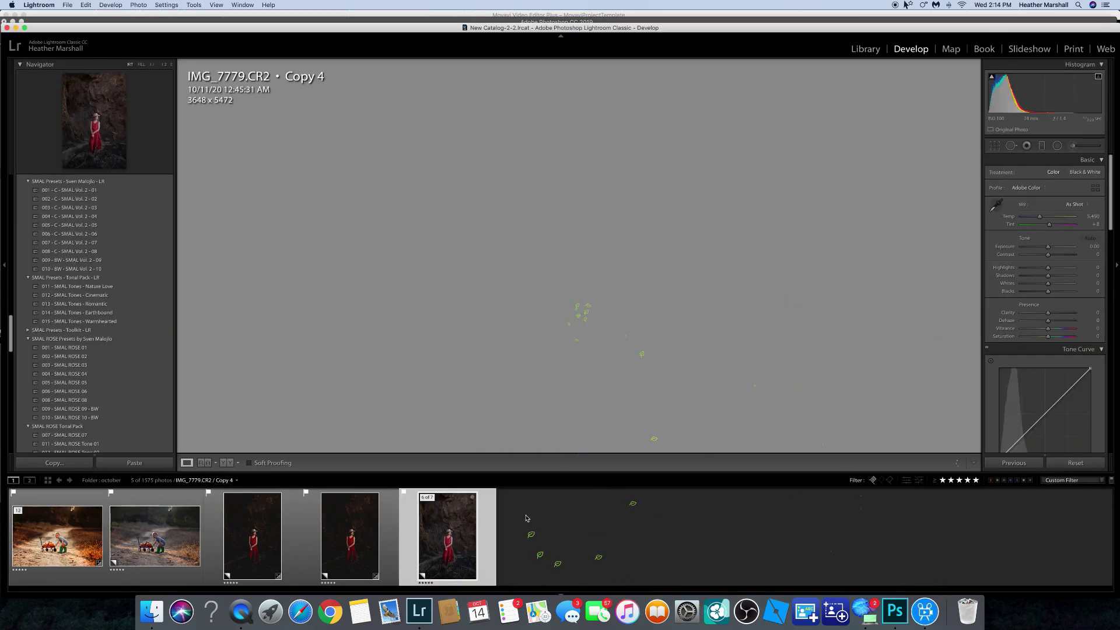
pyautogui.click(467, 539)
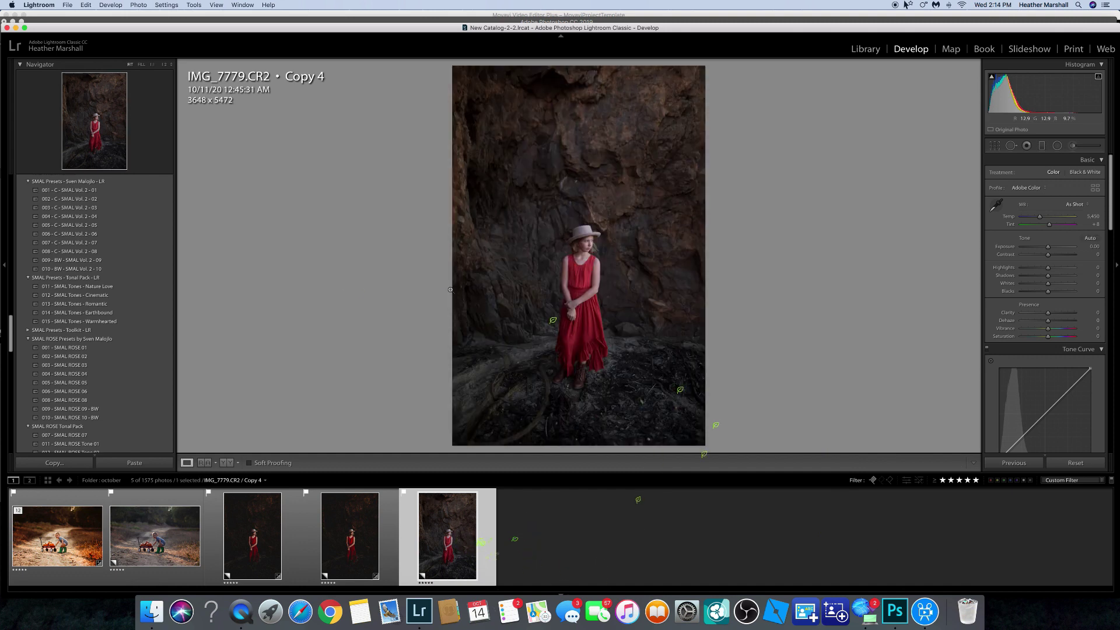
pyautogui.click(115, 194)
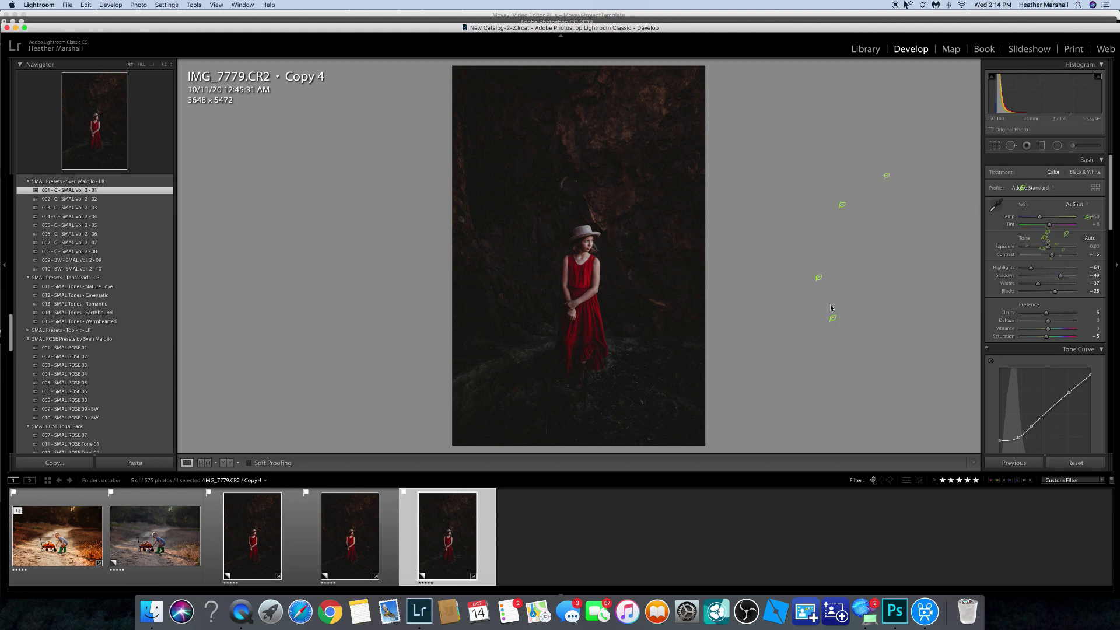
pyautogui.click(1078, 464)
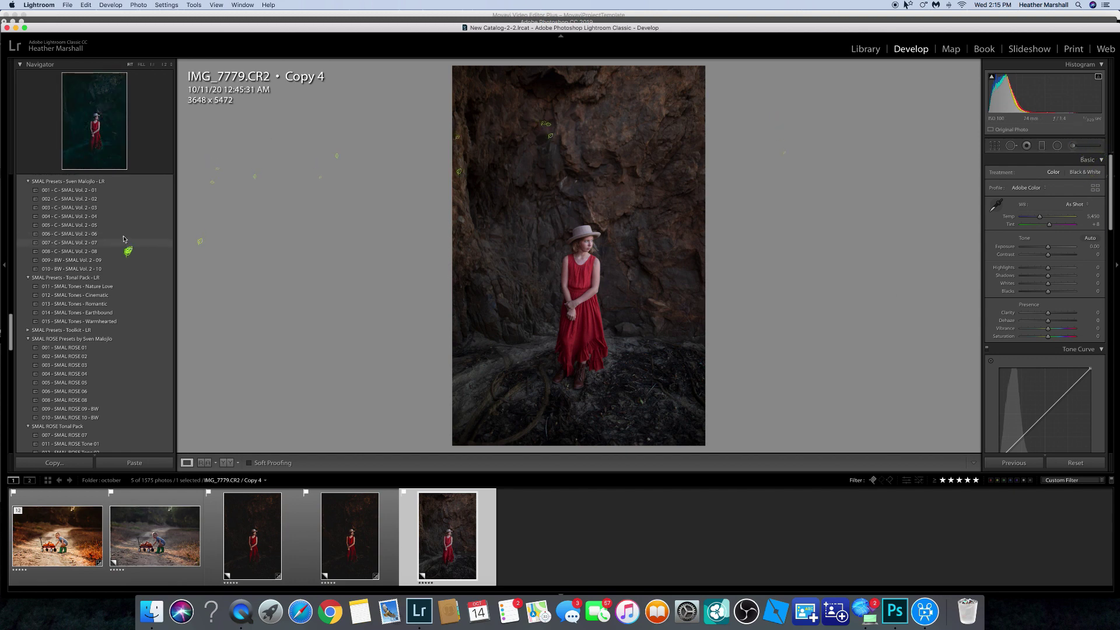
# Step: Apply the 001 - C - SMAL Vol. 2 - 01 preset, warm Temp to 6,575, set Contrast +30 and add Clarity
pyautogui.click(111, 192)
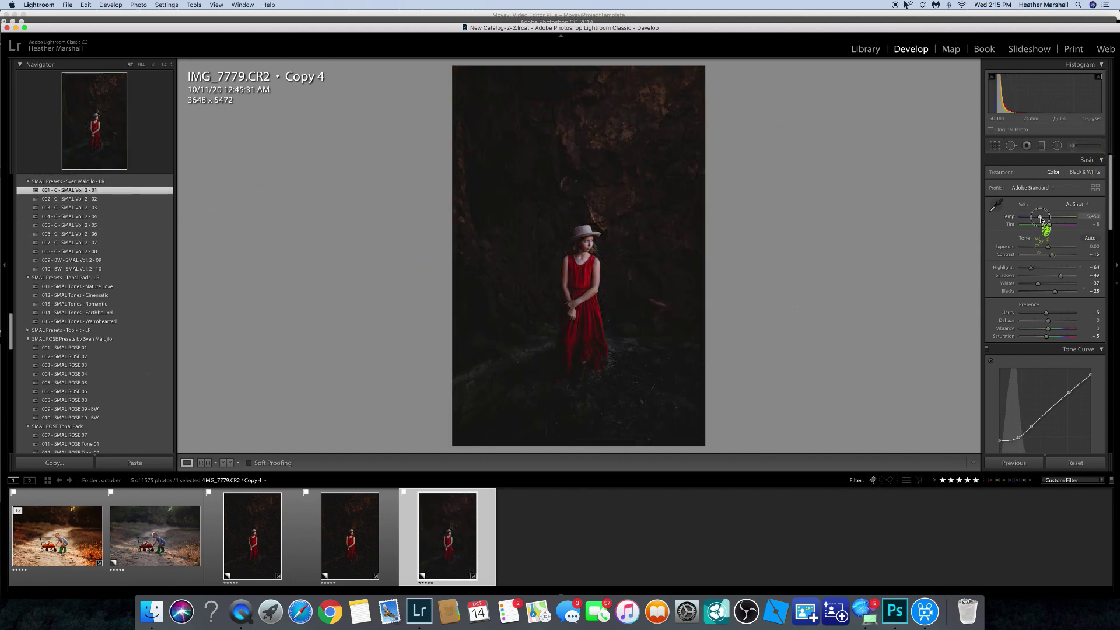
pyautogui.moveTo(1041, 218); pyautogui.dragTo(1043, 220)
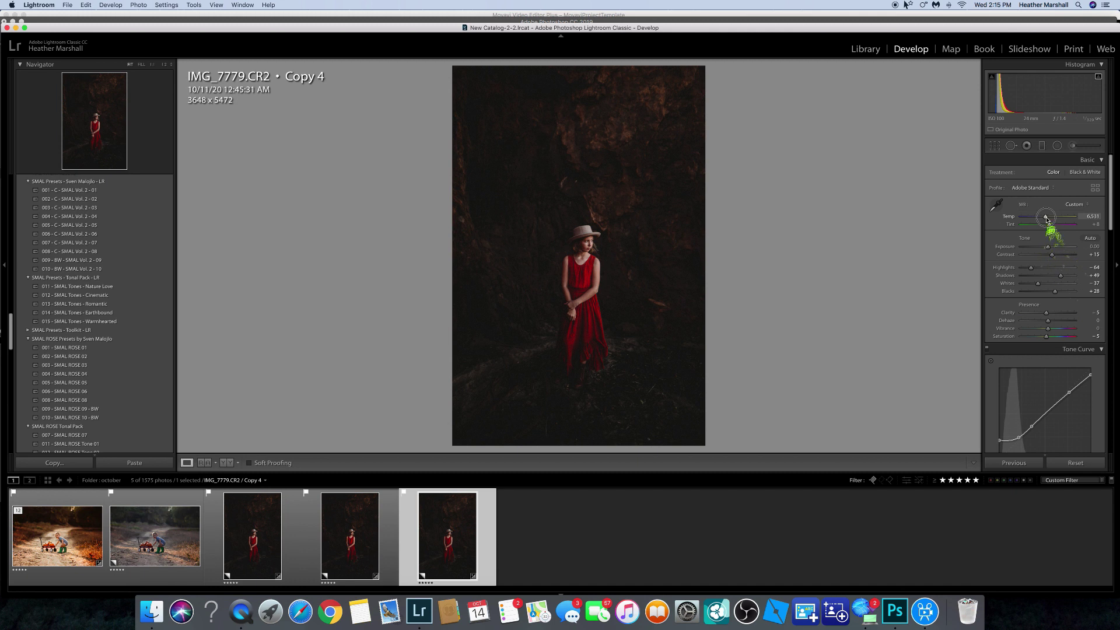
pyautogui.moveTo(1046, 219); pyautogui.dragTo(1047, 220)
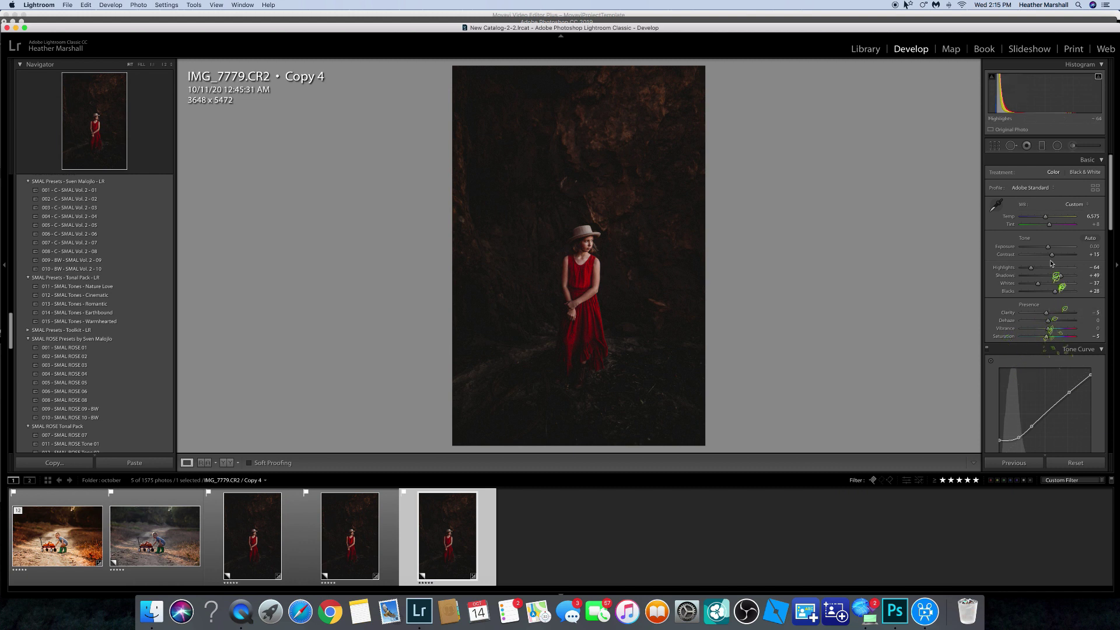
pyautogui.moveTo(1053, 255); pyautogui.dragTo(1056, 255)
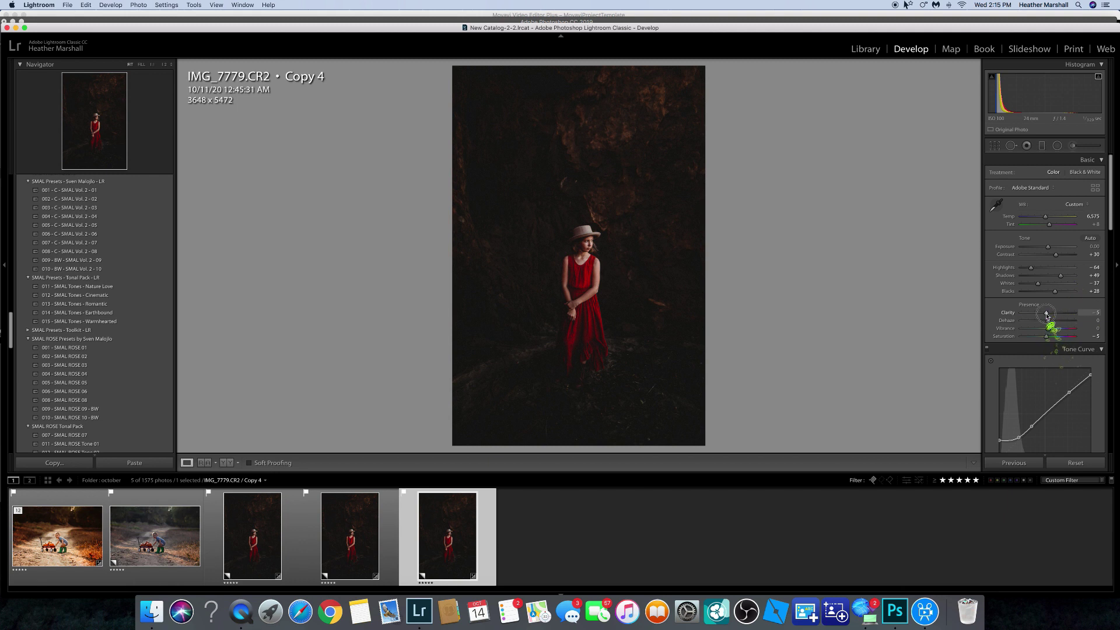
pyautogui.moveTo(1048, 313); pyautogui.dragTo(1052, 314)
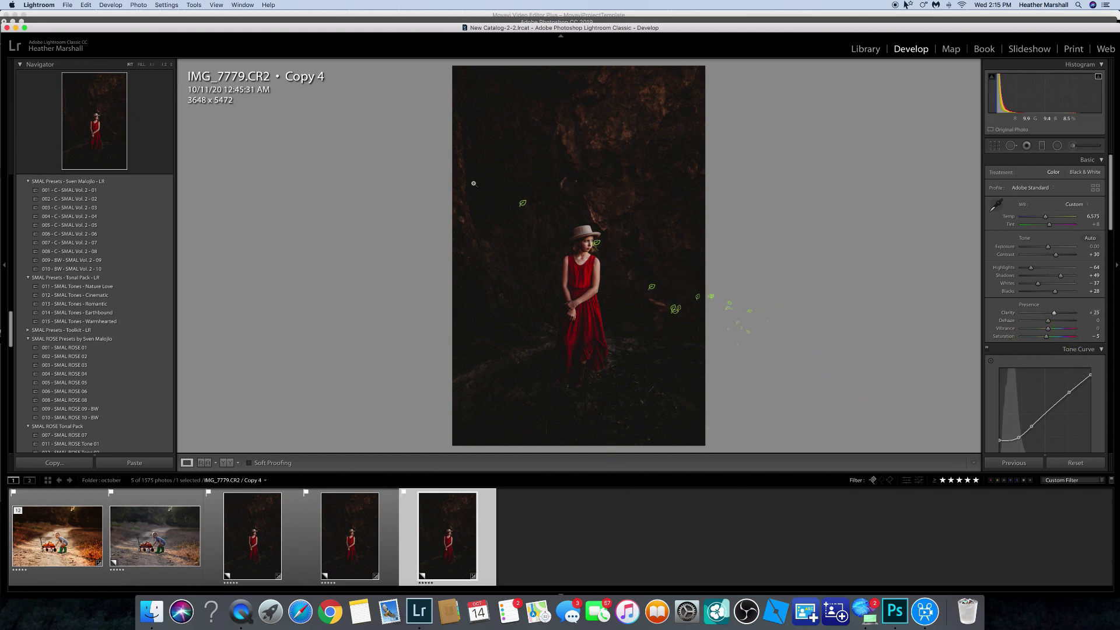
pyautogui.click(146, 6)
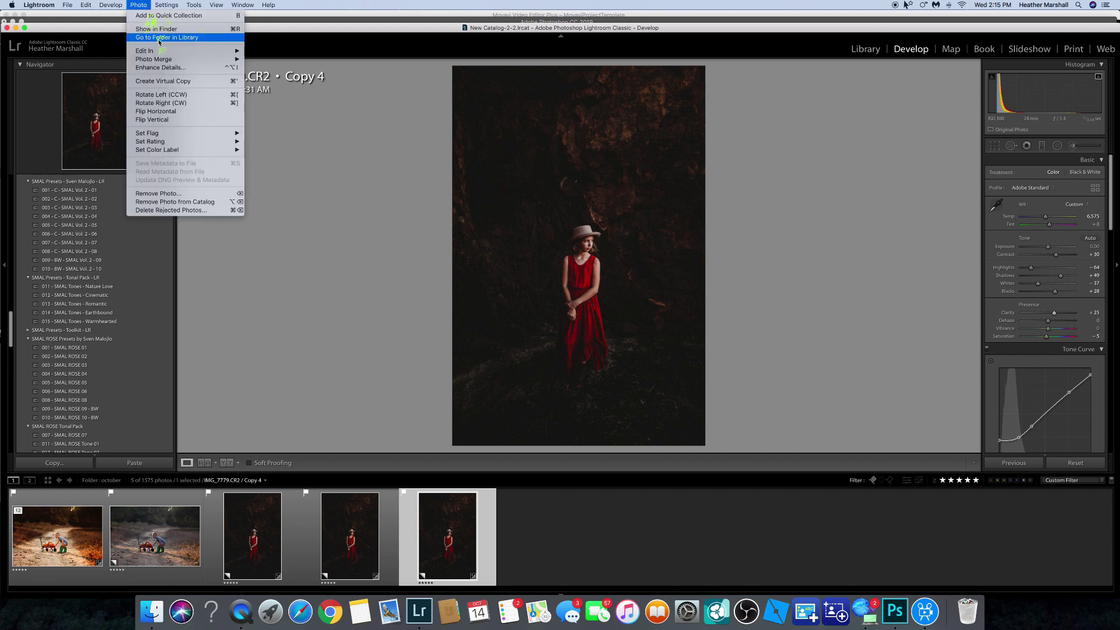
# Step: Send the copy to Photoshop CC 2019 via Photo > Edit In, opening it as IMG_7779-10
pyautogui.moveTo(169, 51)
pyautogui.click(274, 52)
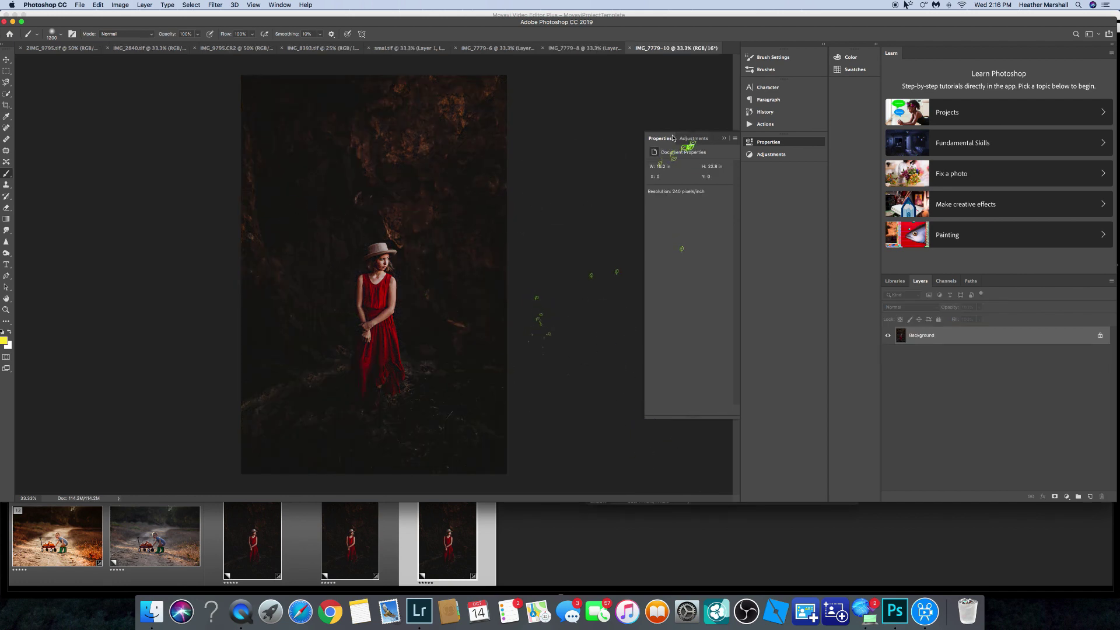
# Step: Add a Levels adjustment layer with input levels 12, 1.21 and 231
pyautogui.click(692, 140)
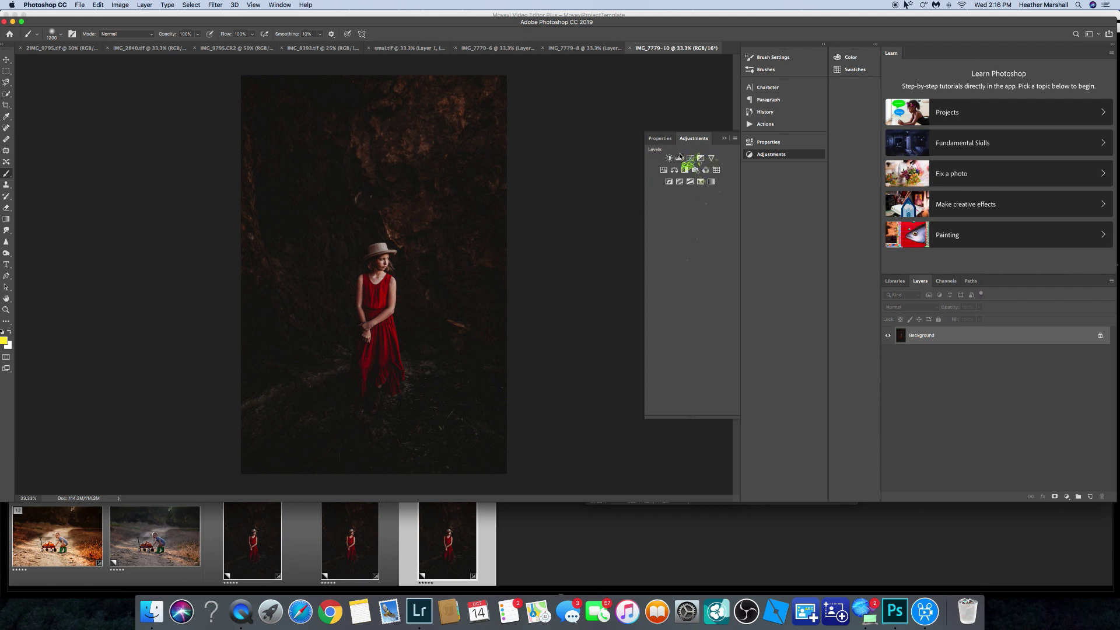
pyautogui.click(680, 157)
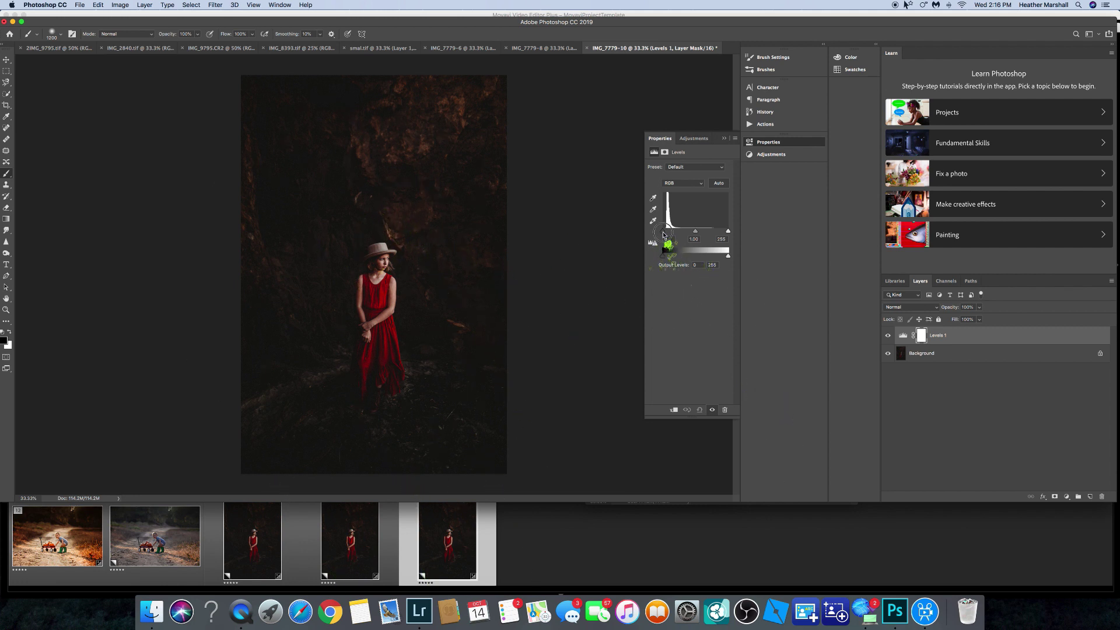
pyautogui.moveTo(663, 232); pyautogui.dragTo(663, 232)
pyautogui.moveTo(665, 232); pyautogui.dragTo(665, 232)
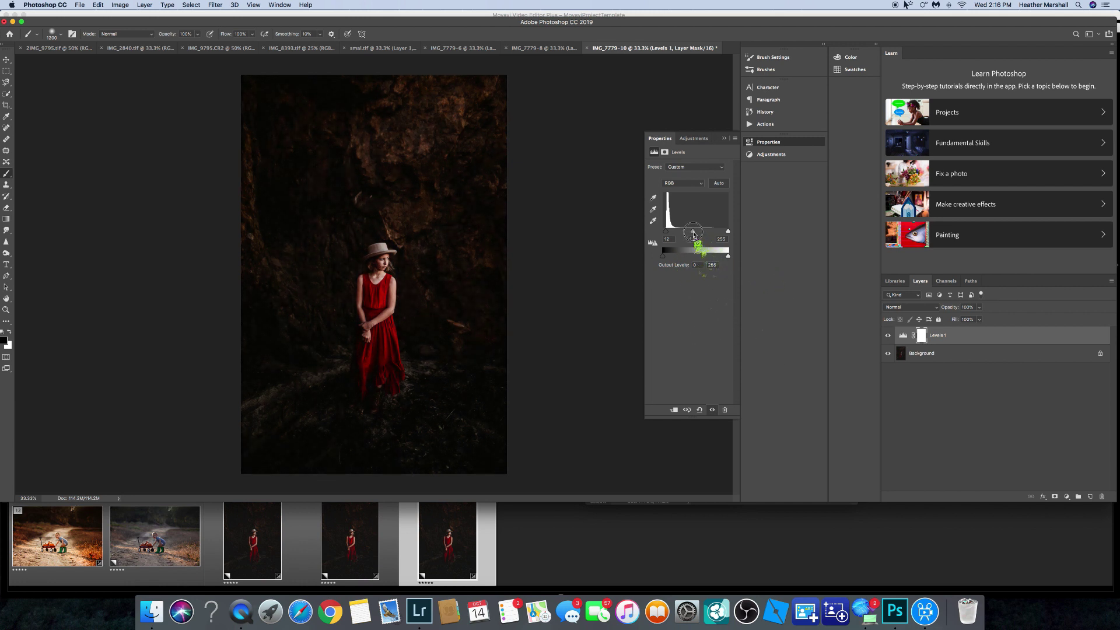
pyautogui.moveTo(728, 232); pyautogui.dragTo(725, 232)
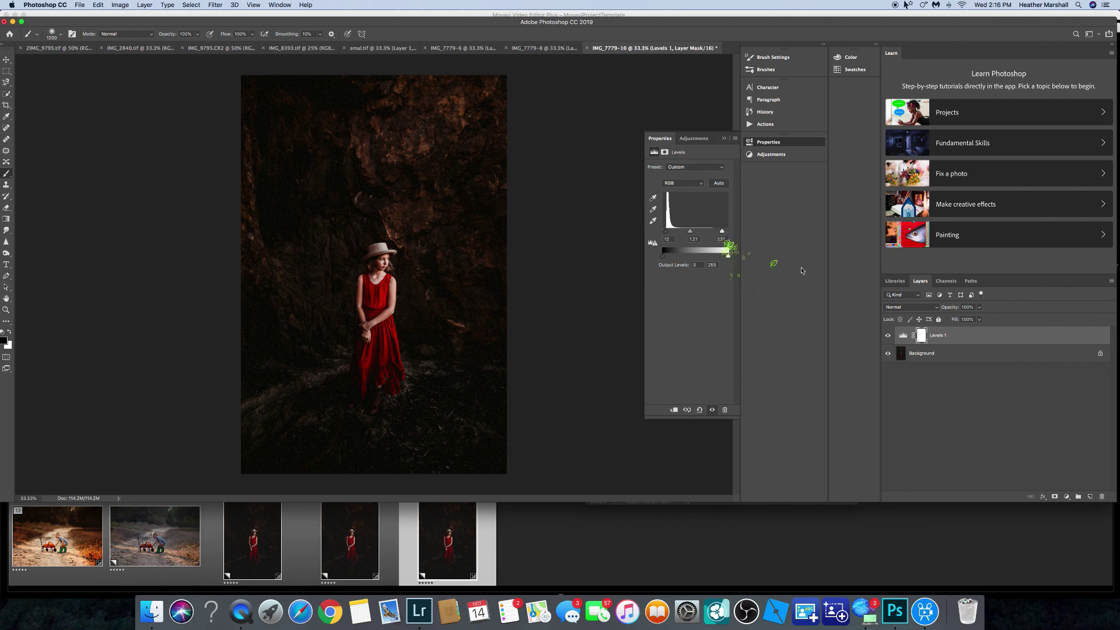
# Step: Toggle the Levels layer to compare before and after, then flatten the image
pyautogui.click(888, 334)
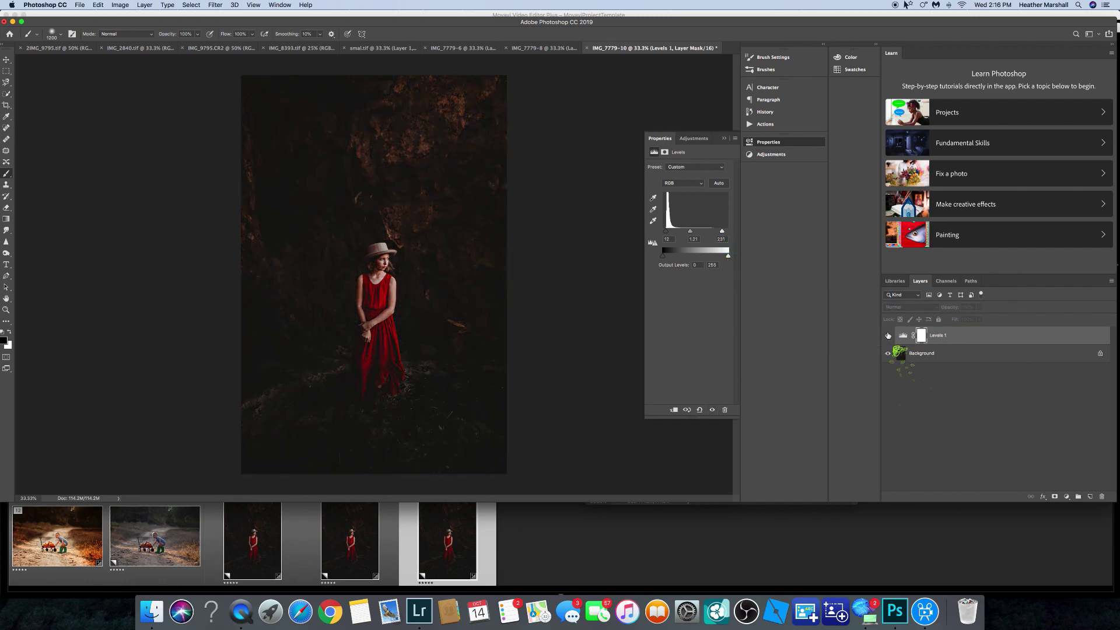
pyautogui.click(887, 335)
pyautogui.click(1111, 281)
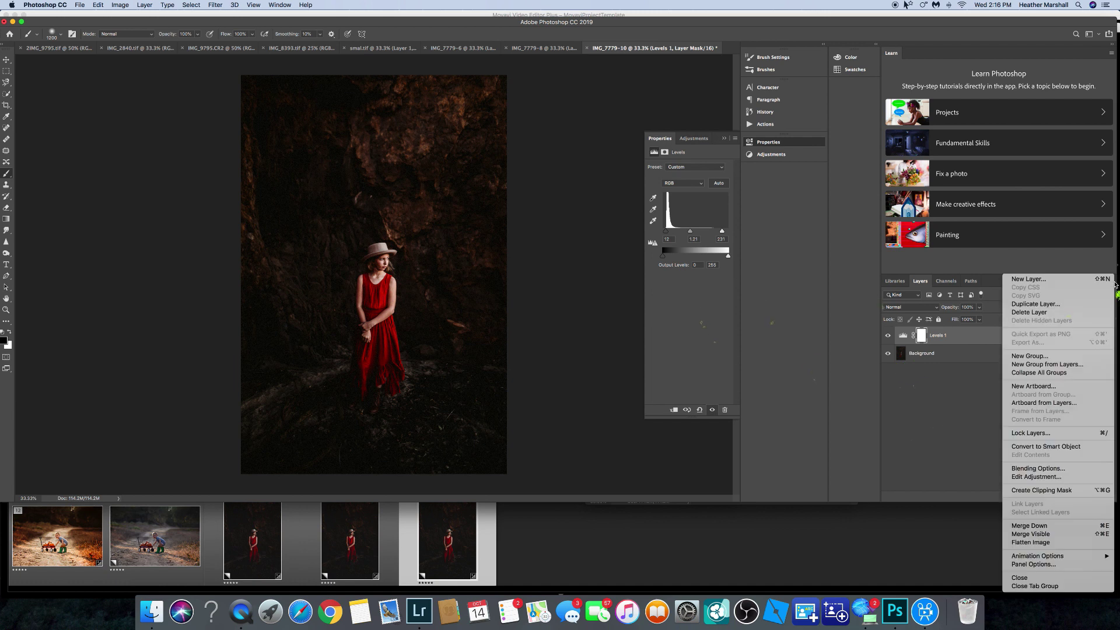
pyautogui.click(1046, 538)
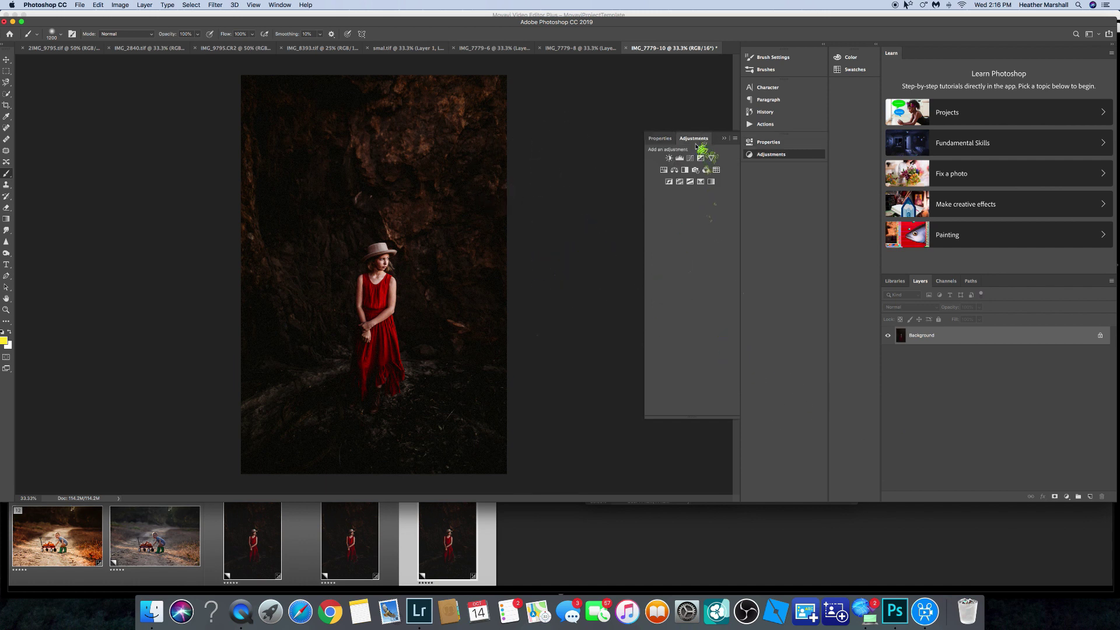
# Step: Add a Color Balance layer shifting the midtones +12 toward blue, and toggle it to compare
pyautogui.click(674, 170)
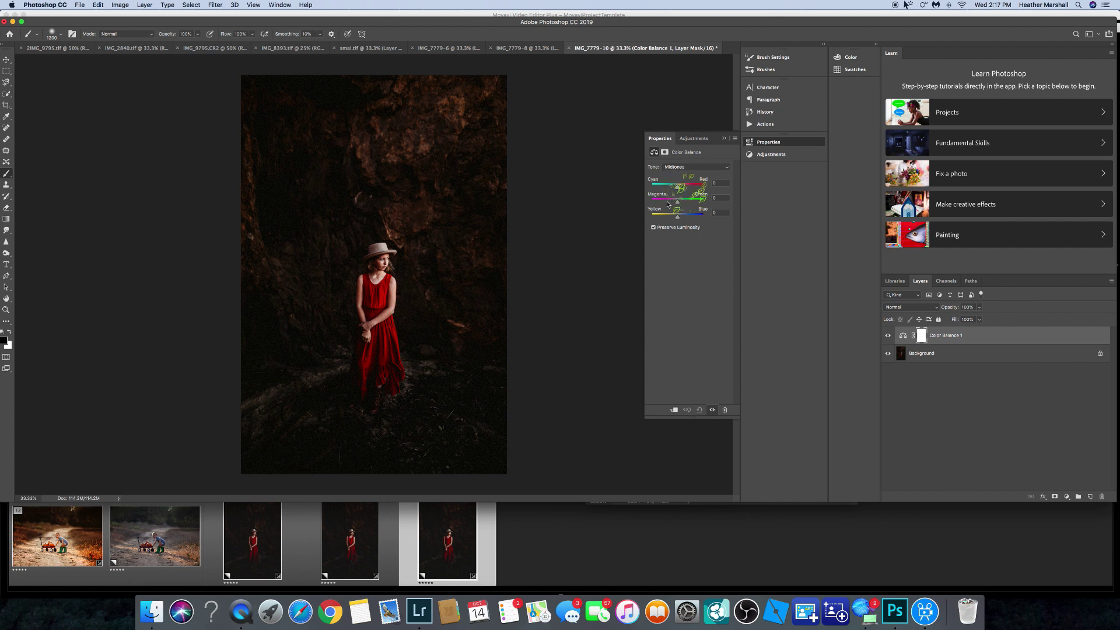
pyautogui.click(695, 168)
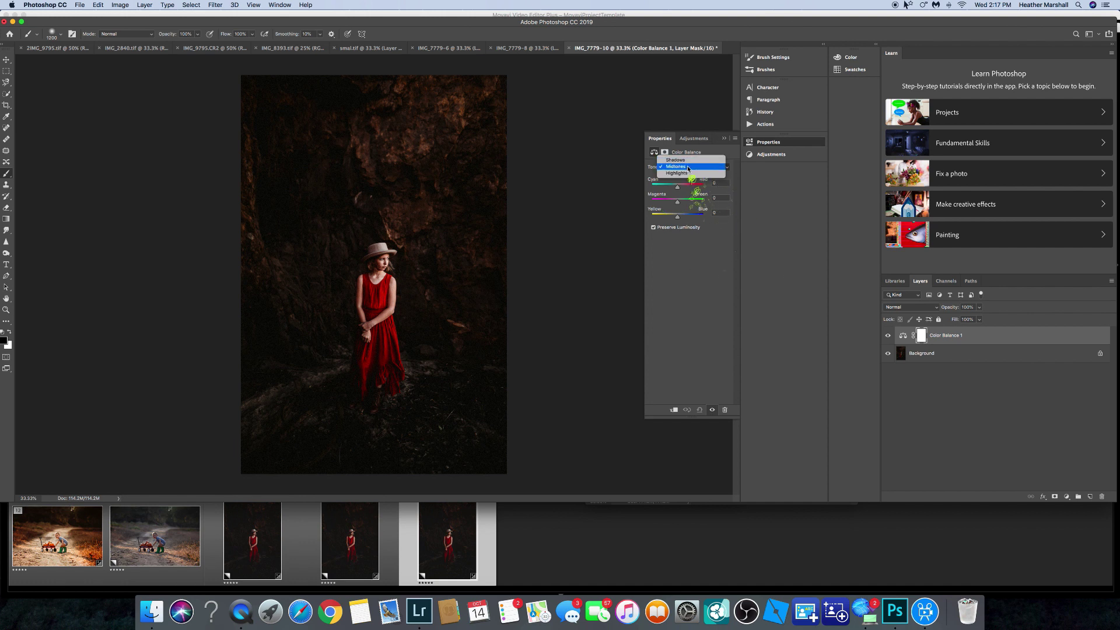
pyautogui.click(689, 168)
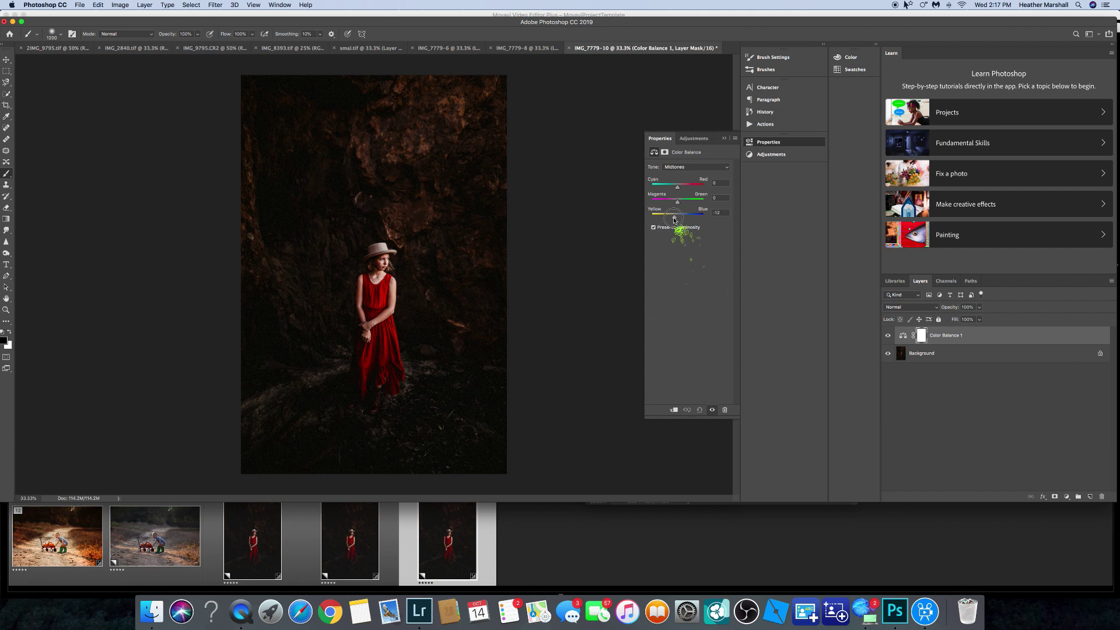
pyautogui.click(887, 336)
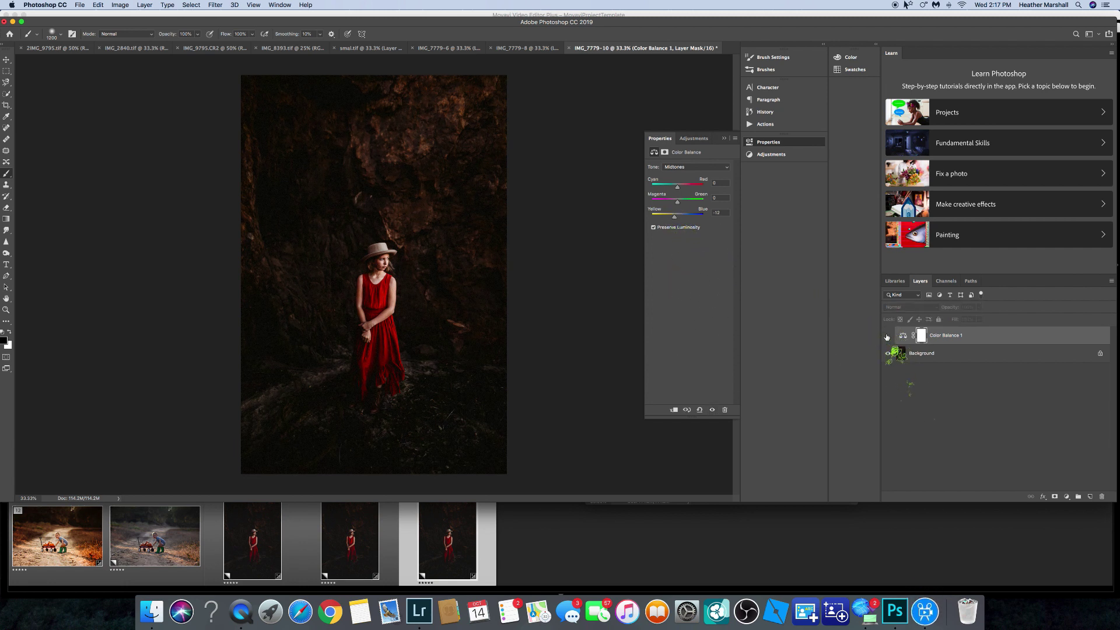
pyautogui.click(888, 336)
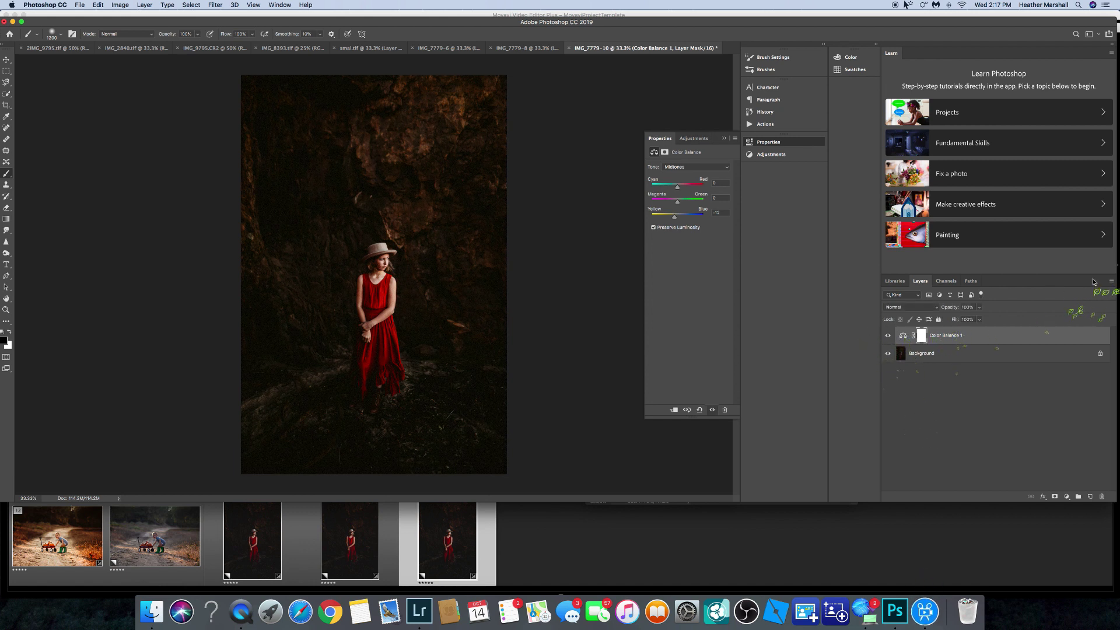
pyautogui.click(719, 168)
# Step: Switch the Color Balance tone to Highlights and set Yellow/Blue to -7
pyautogui.click(702, 168)
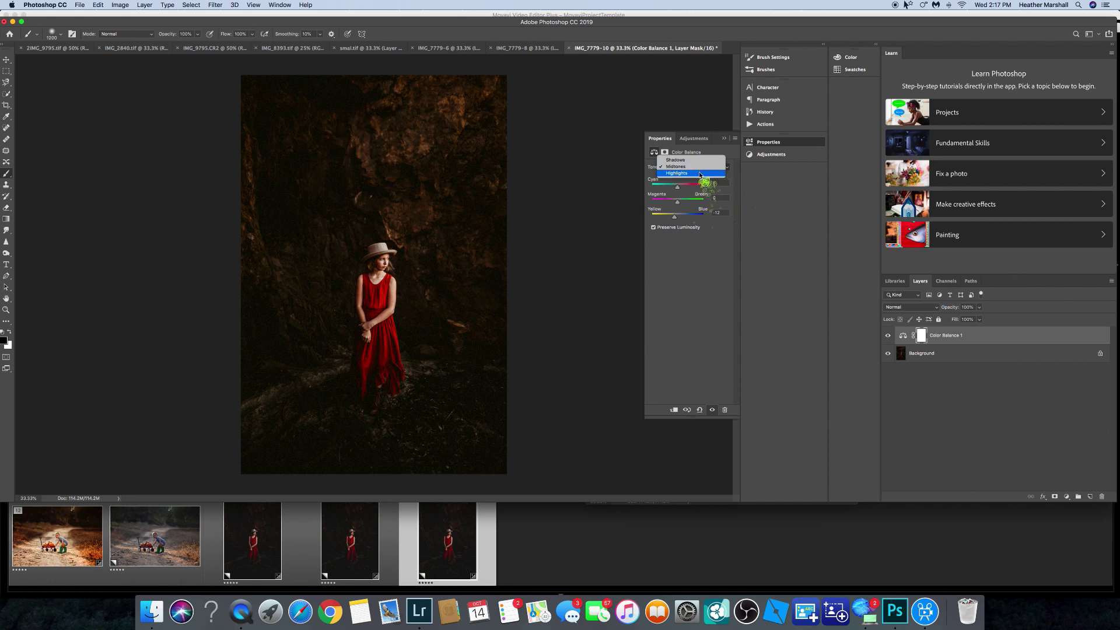
pyautogui.click(700, 175)
pyautogui.click(677, 218)
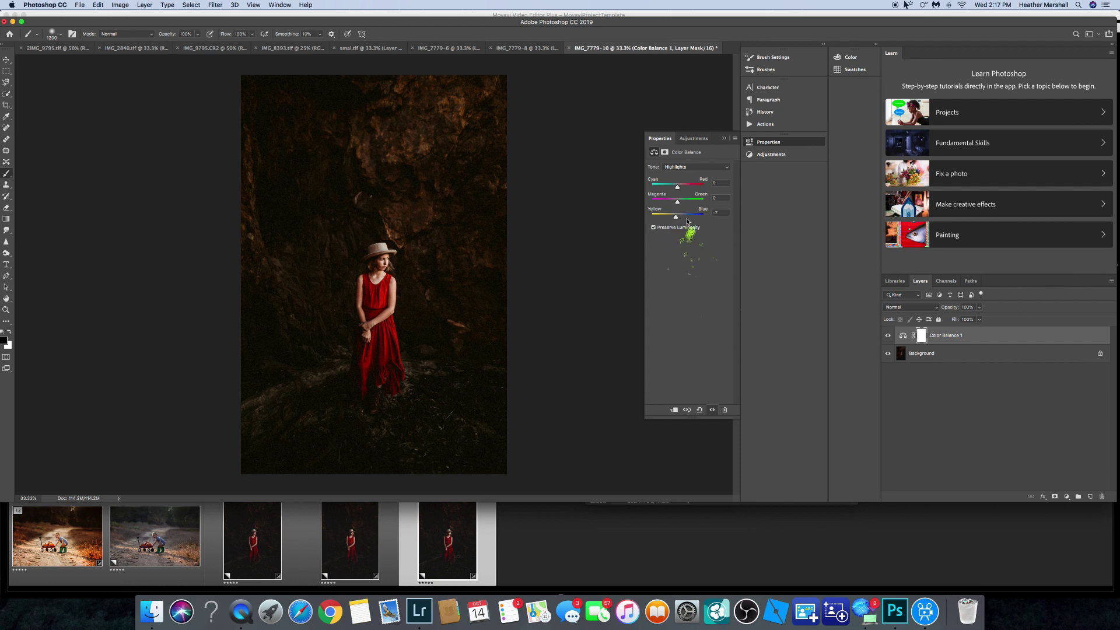
pyautogui.click(674, 222)
# Step: Compare the photo with and without the Color Balance, then flatten the image
pyautogui.click(887, 336)
pyautogui.click(891, 337)
pyautogui.click(889, 336)
pyautogui.click(1111, 281)
pyautogui.click(1015, 542)
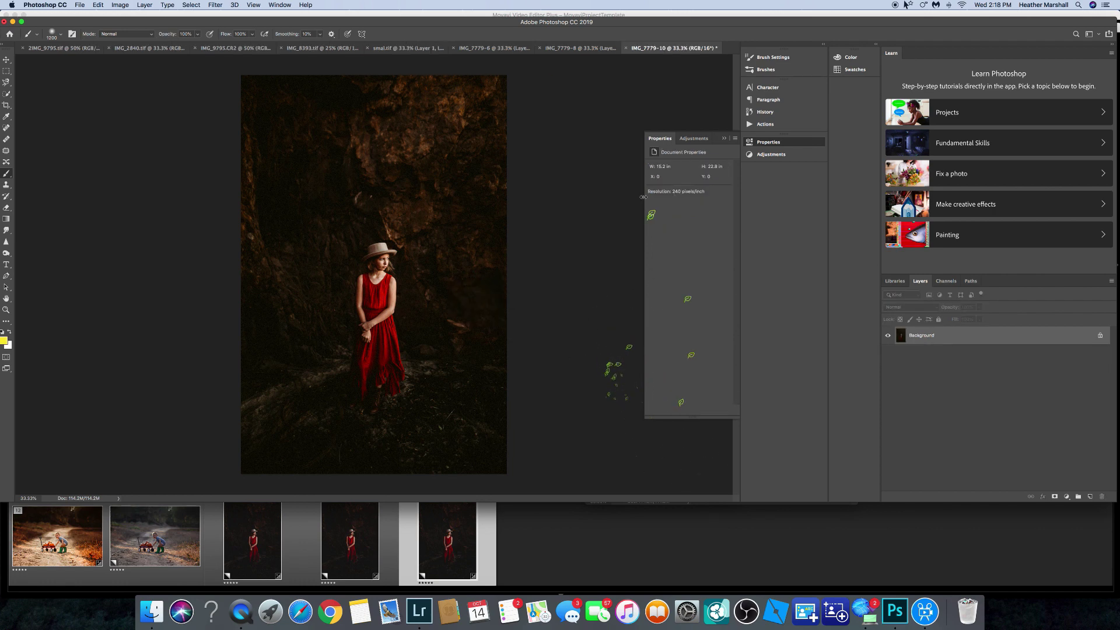
pyautogui.click(695, 140)
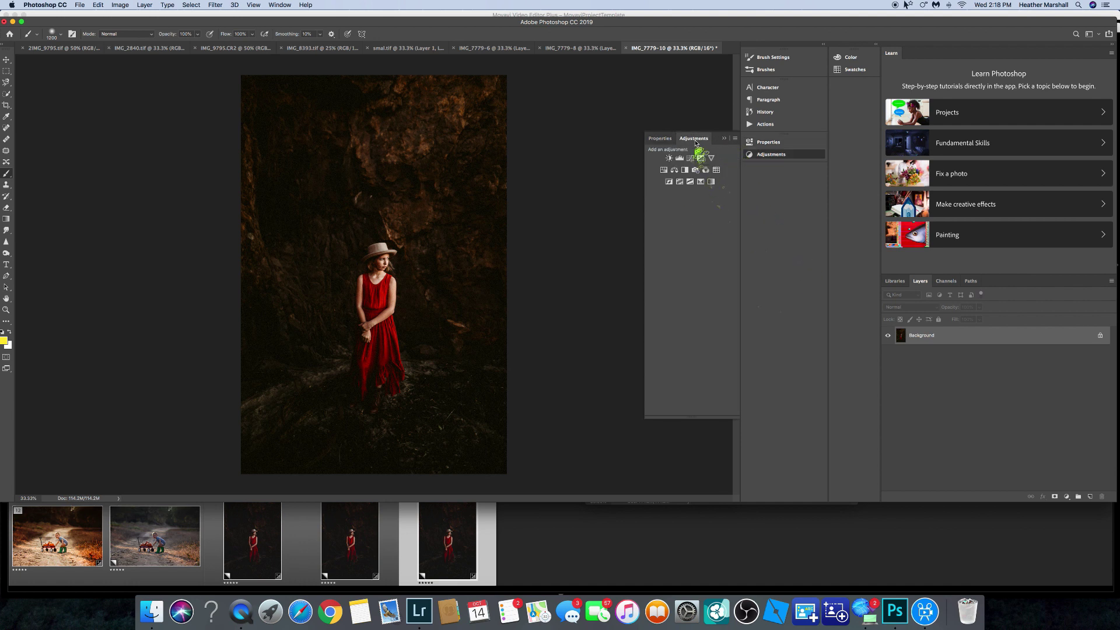
# Step: Add a Brightness/Contrast layer with contrast 34, compare it, then flatten the image
pyautogui.click(669, 158)
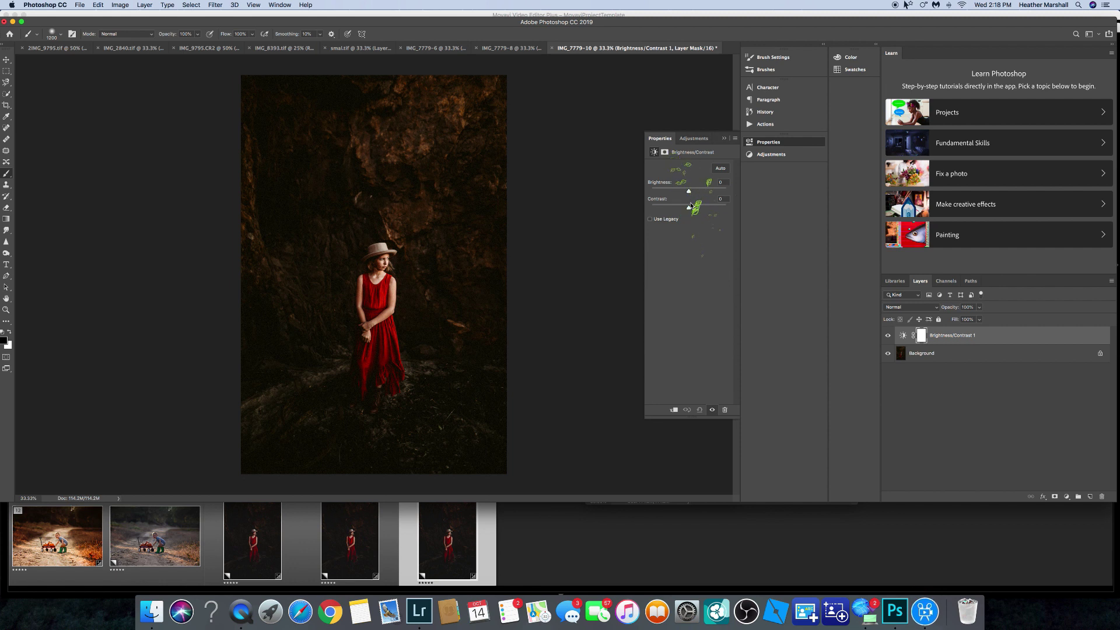
pyautogui.moveTo(688, 207); pyautogui.dragTo(701, 209)
pyautogui.click(888, 336)
pyautogui.click(888, 336)
pyautogui.click(888, 336)
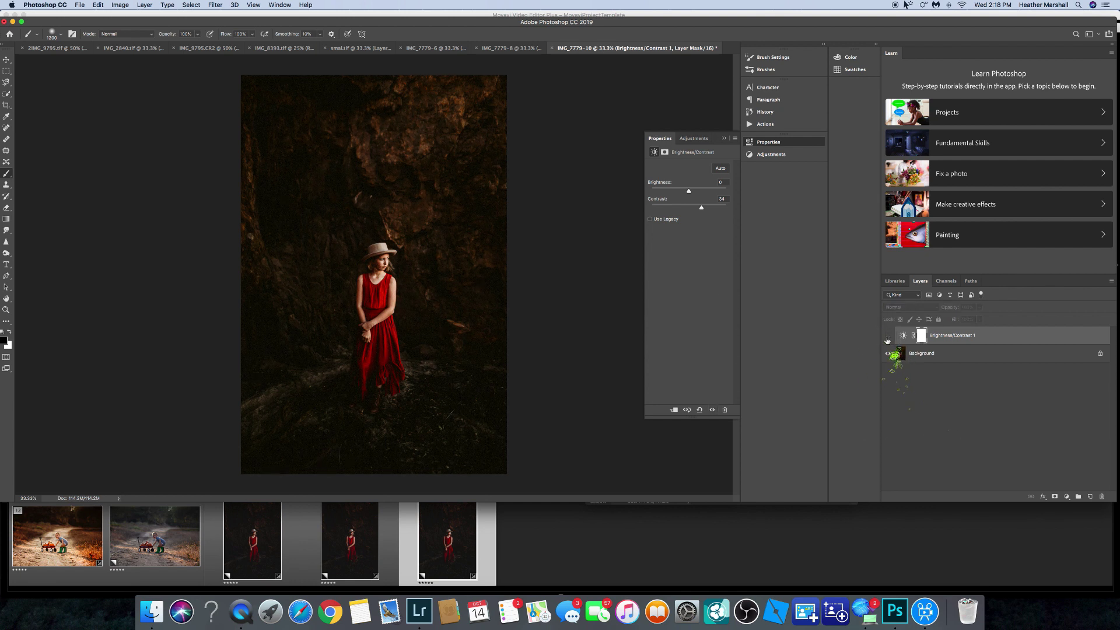
pyautogui.click(888, 336)
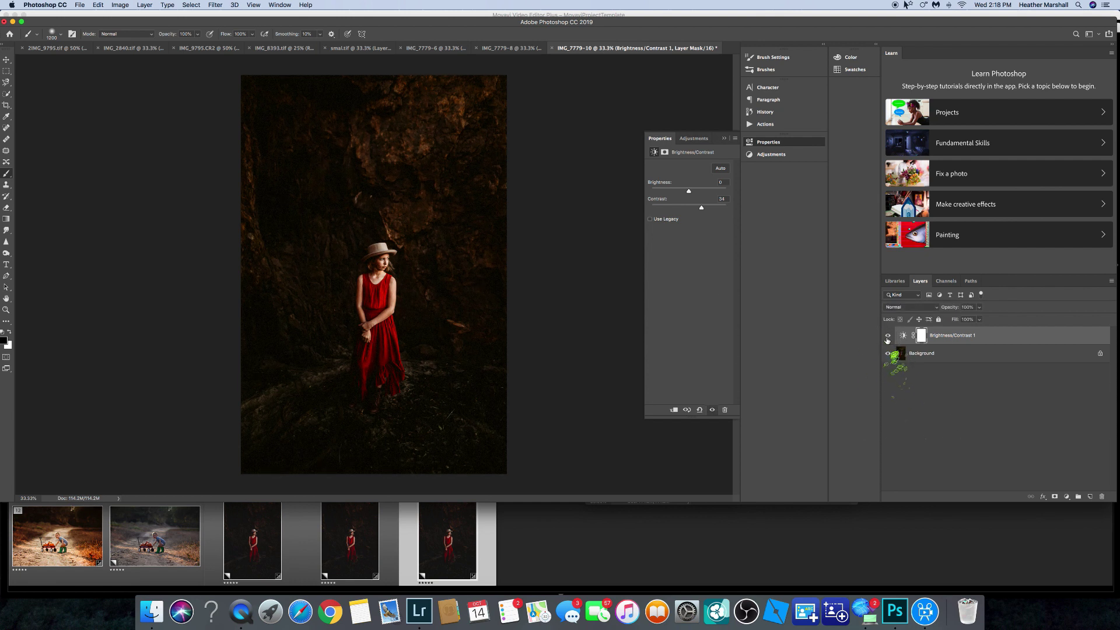
pyautogui.click(1112, 283)
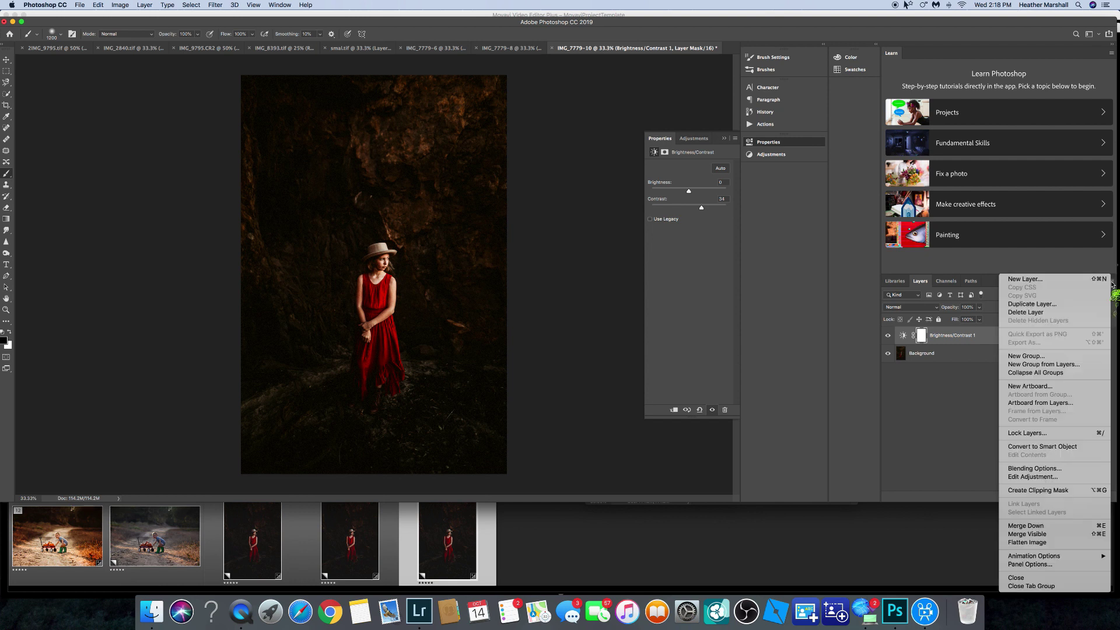
pyautogui.click(1044, 543)
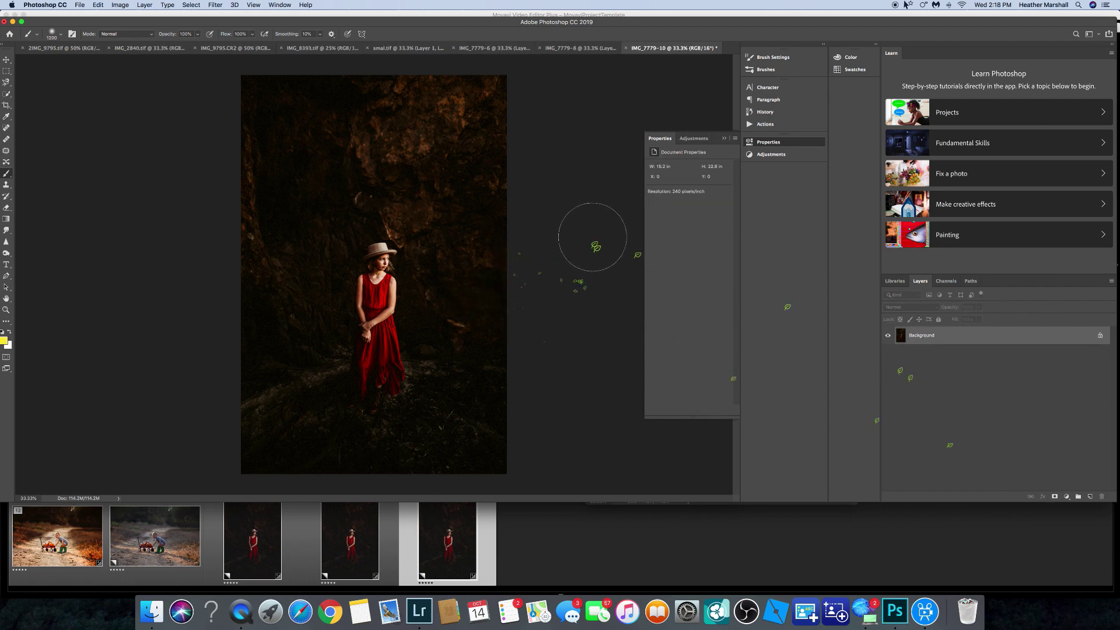
# Step: Open Filter > Imagenomic > Portraiture 3 and sample a red skin tone for its mask
pyautogui.click(215, 4)
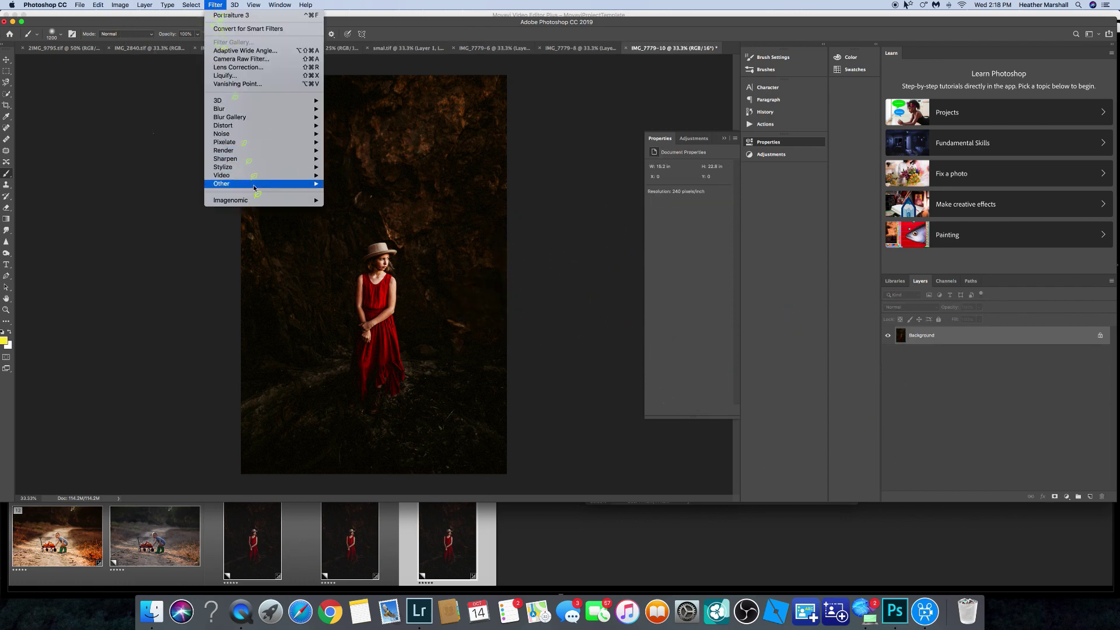
pyautogui.moveTo(260, 201)
pyautogui.click(350, 200)
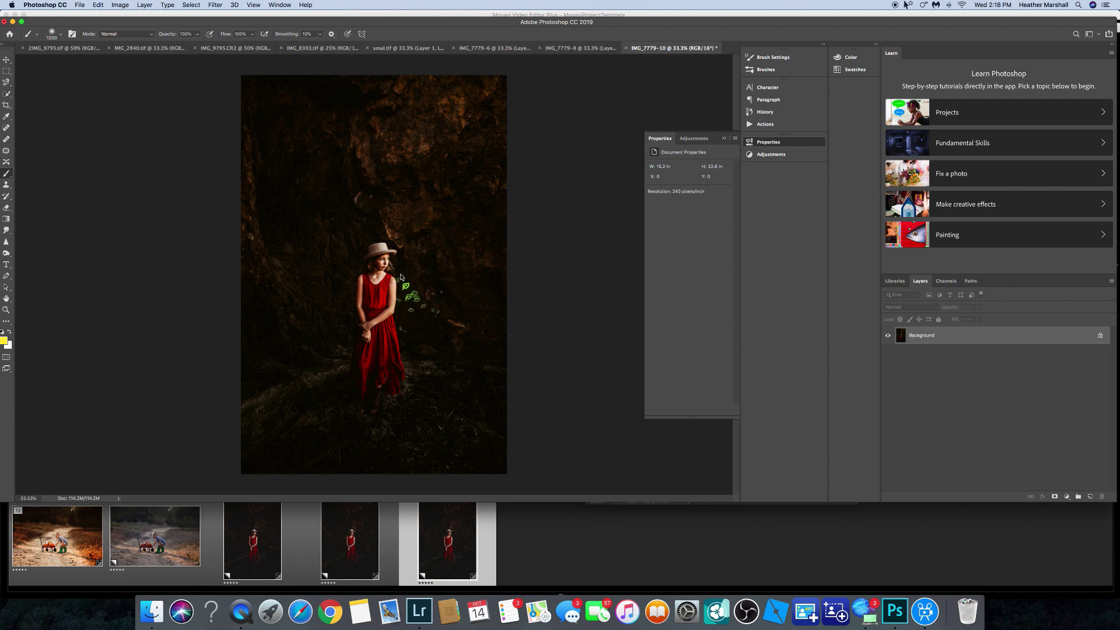
pyautogui.click(432, 310)
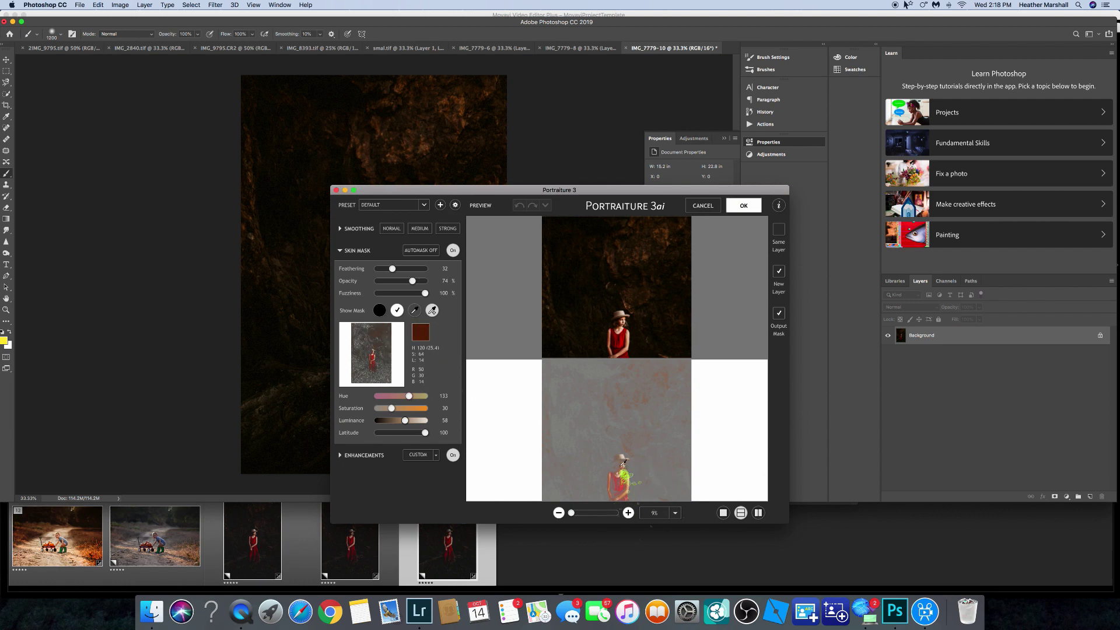
pyautogui.click(623, 464)
pyautogui.click(627, 479)
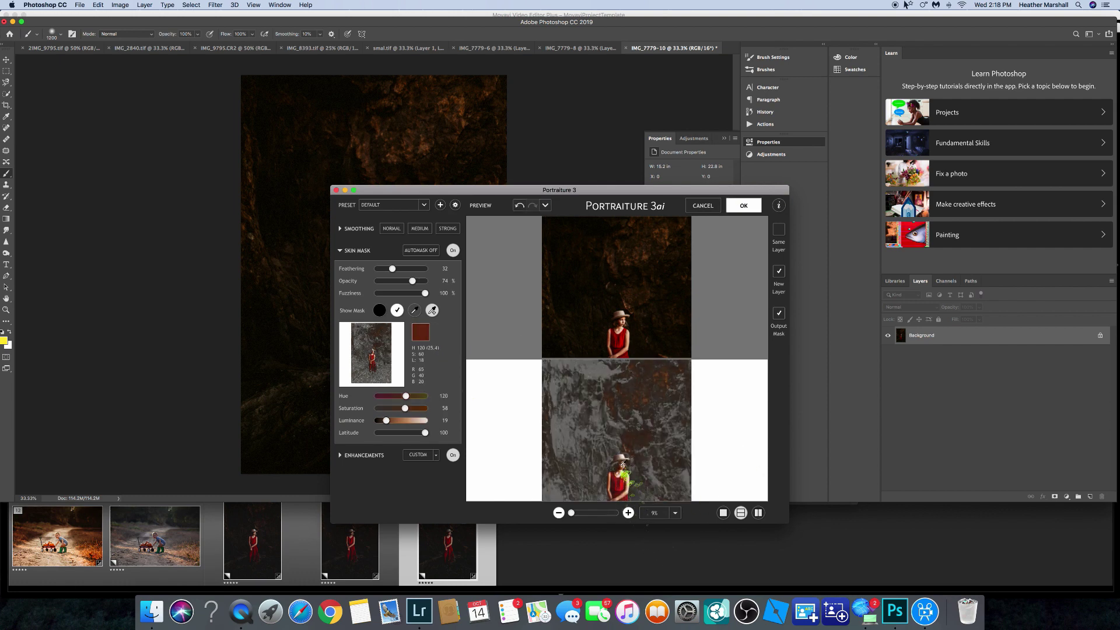
# Step: Apply the Portraiture retouch and flatten it into the Background layer
pyautogui.click(744, 206)
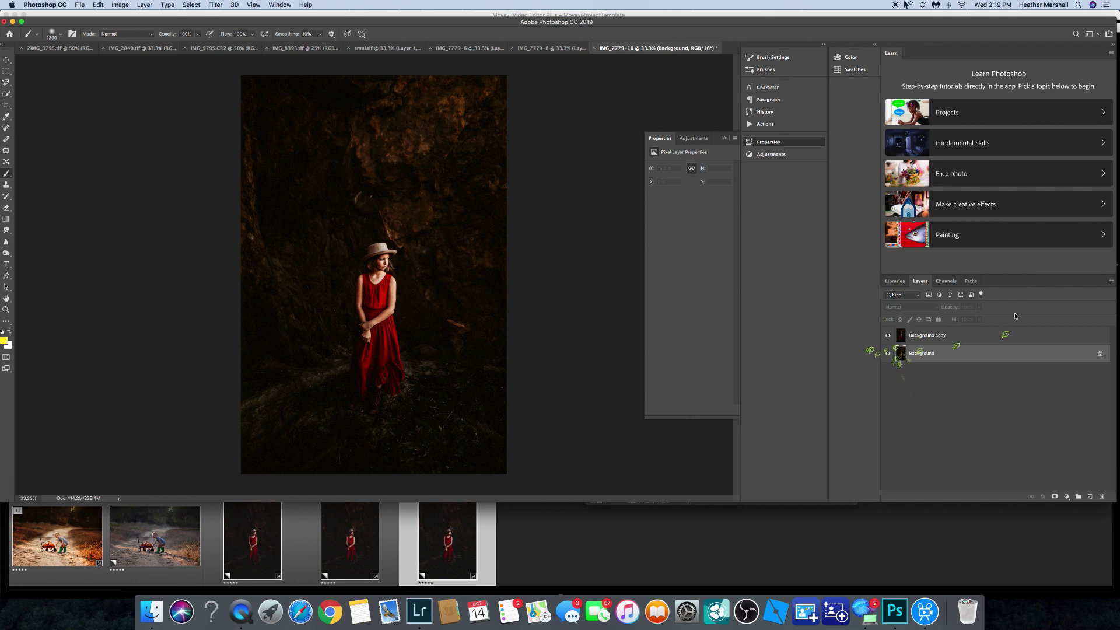
pyautogui.click(1111, 281)
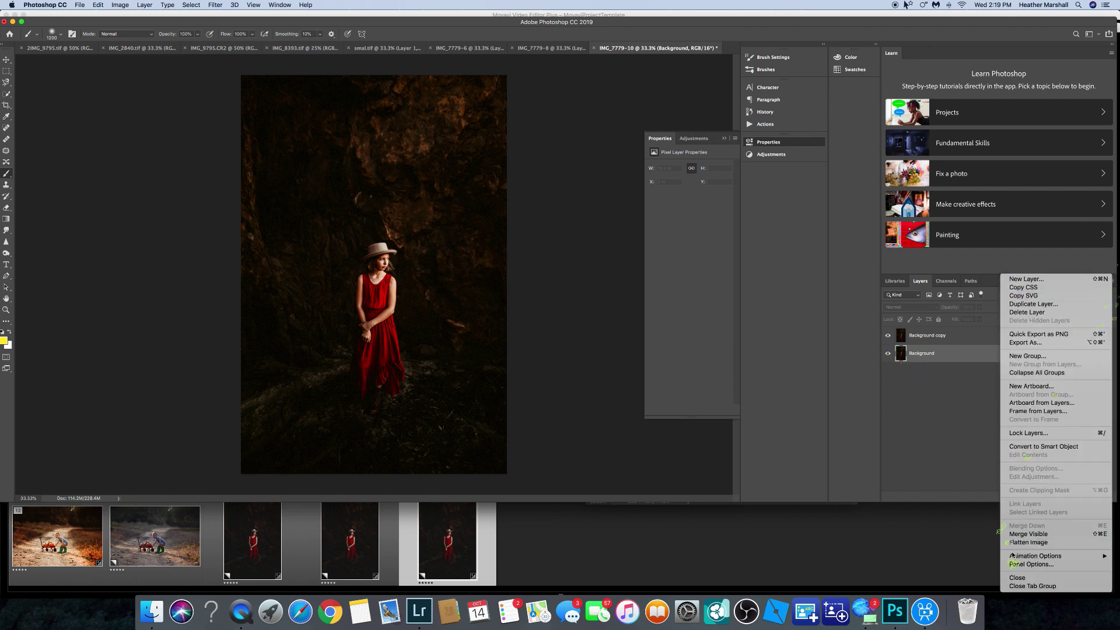
pyautogui.click(1028, 542)
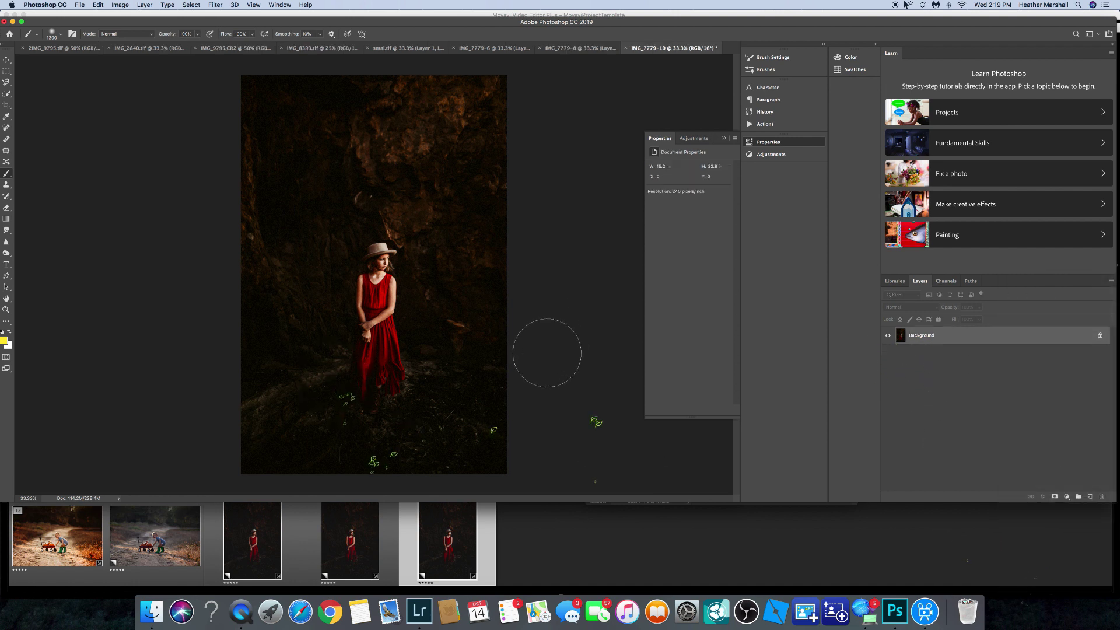
# Step: In Lightroom Classic, create another virtual copy of IMG_7779 and reset it to defaults
pyautogui.click(532, 541)
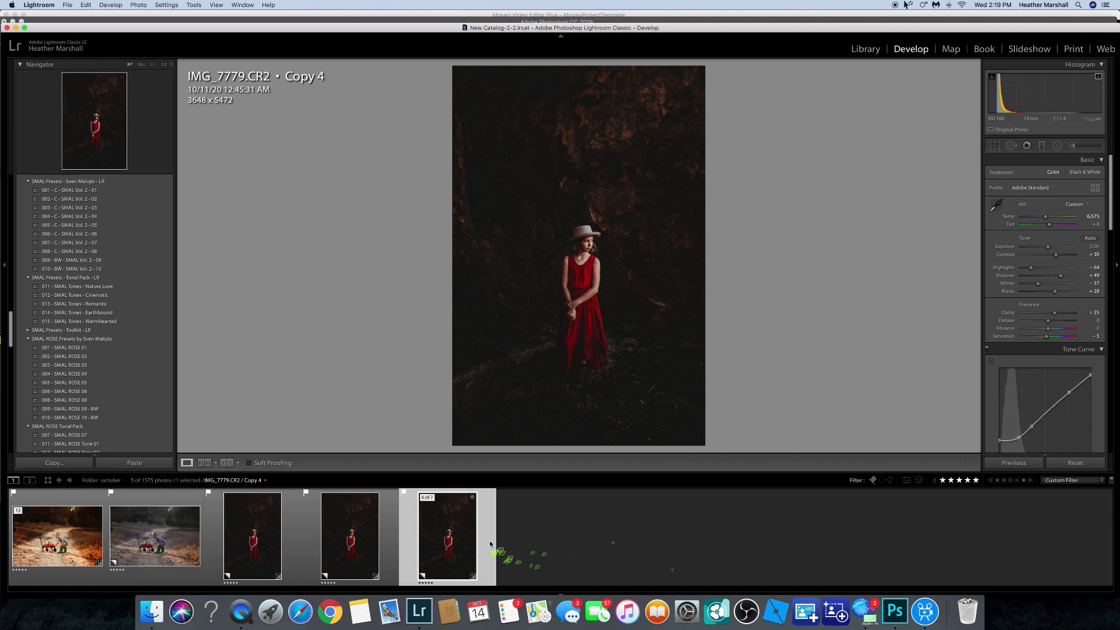
pyautogui.rightClick(480, 545)
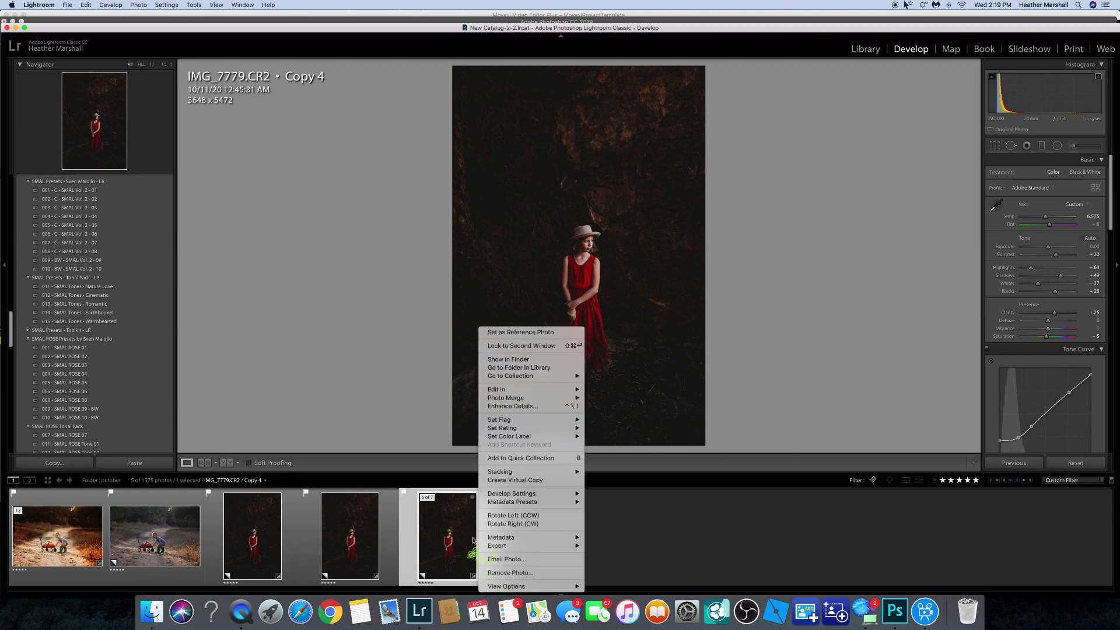
pyautogui.click(542, 480)
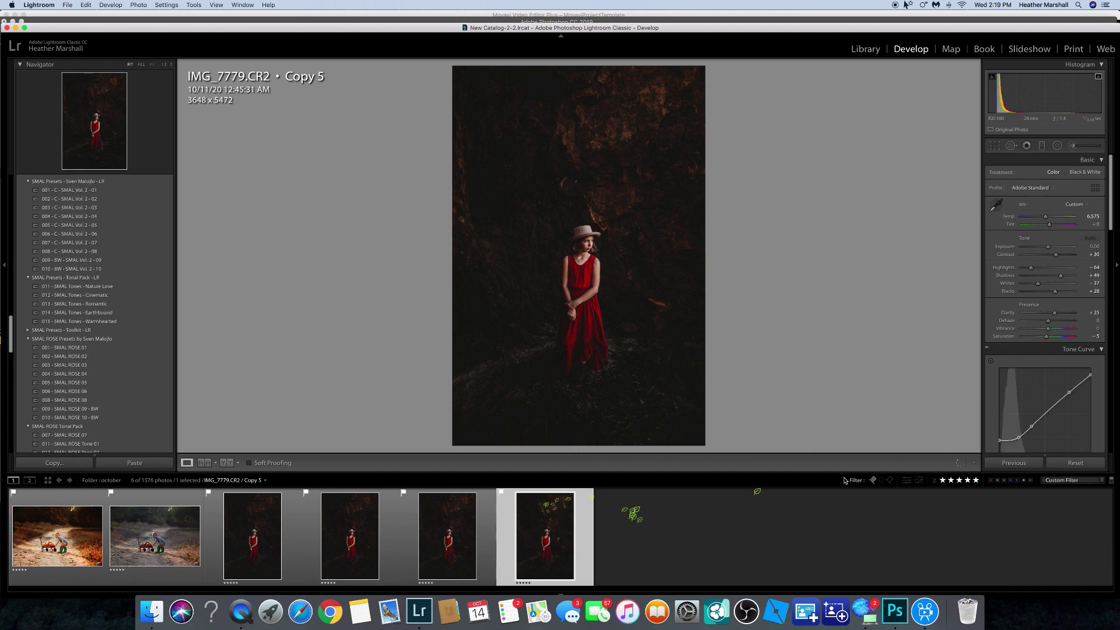
pyautogui.click(1081, 464)
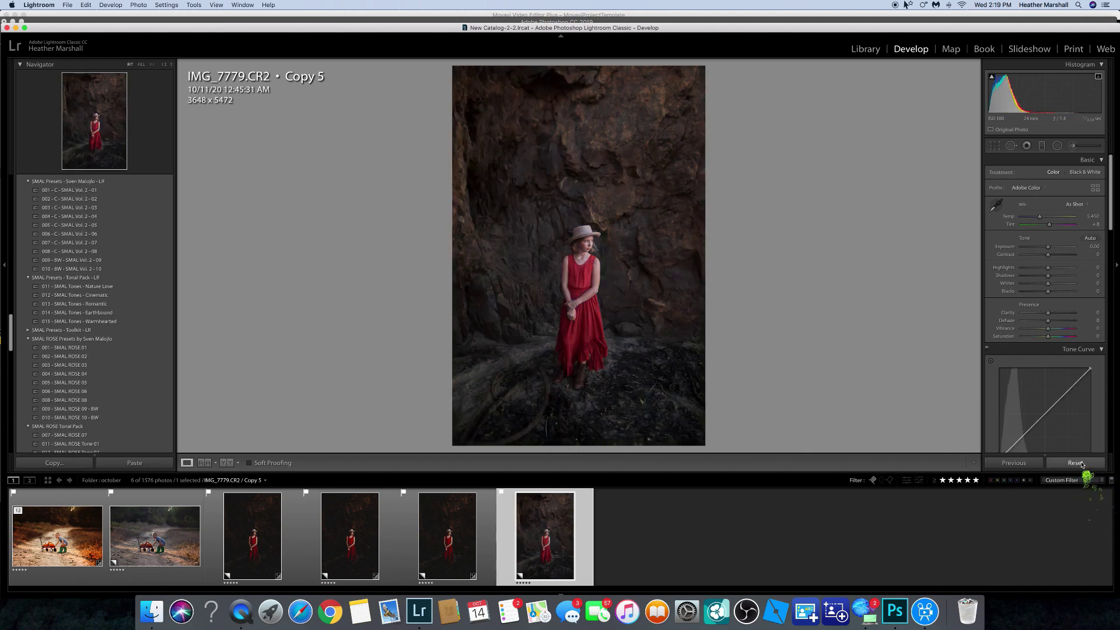
# Step: Send Copy 5 to Photoshop CC 2019 via Photo > Edit In, opening it as IMG_7779-11
pyautogui.click(138, 4)
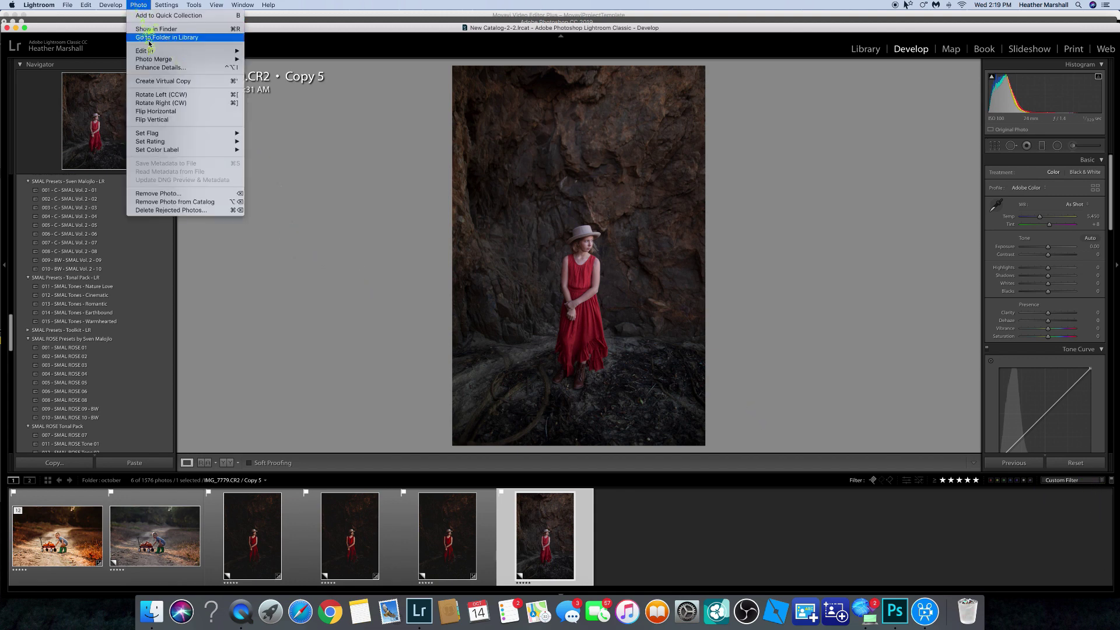
pyautogui.moveTo(146, 51)
pyautogui.click(266, 52)
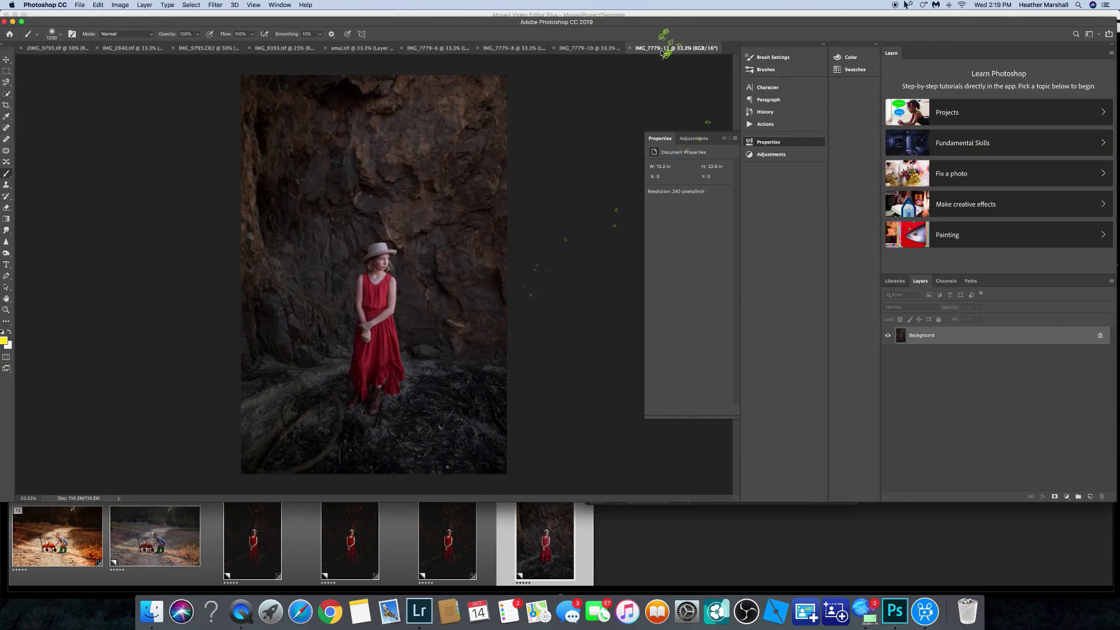
# Step: Drop the floated IMG_7779-11 image into IMG_7779-10 as Layer 1, centred on the guides
pyautogui.click(6, 59)
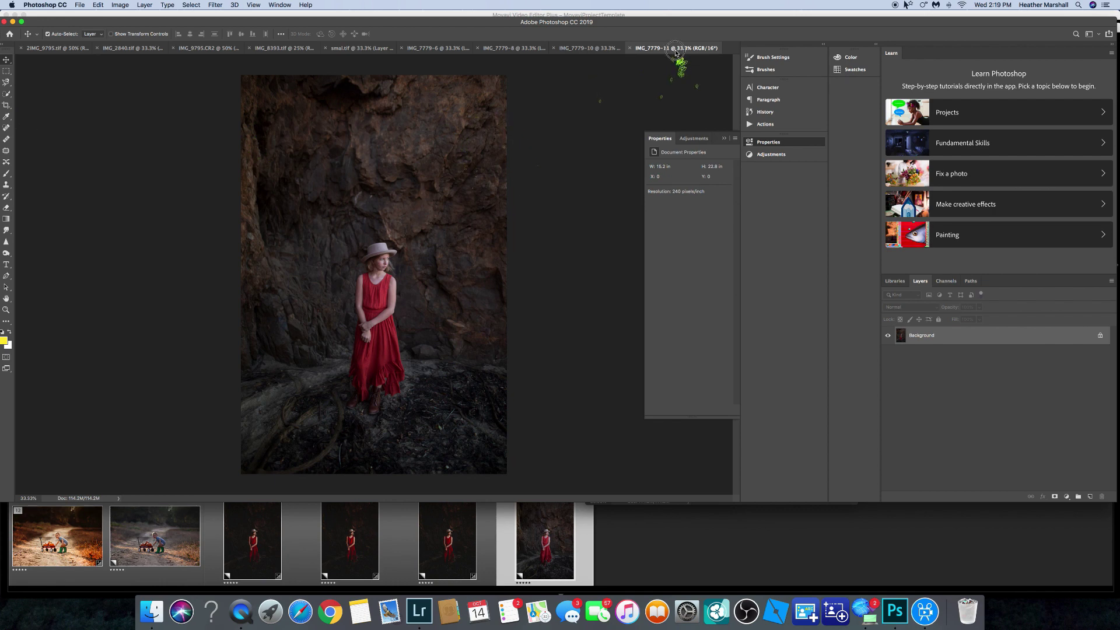
pyautogui.moveTo(675, 53); pyautogui.dragTo(677, 61)
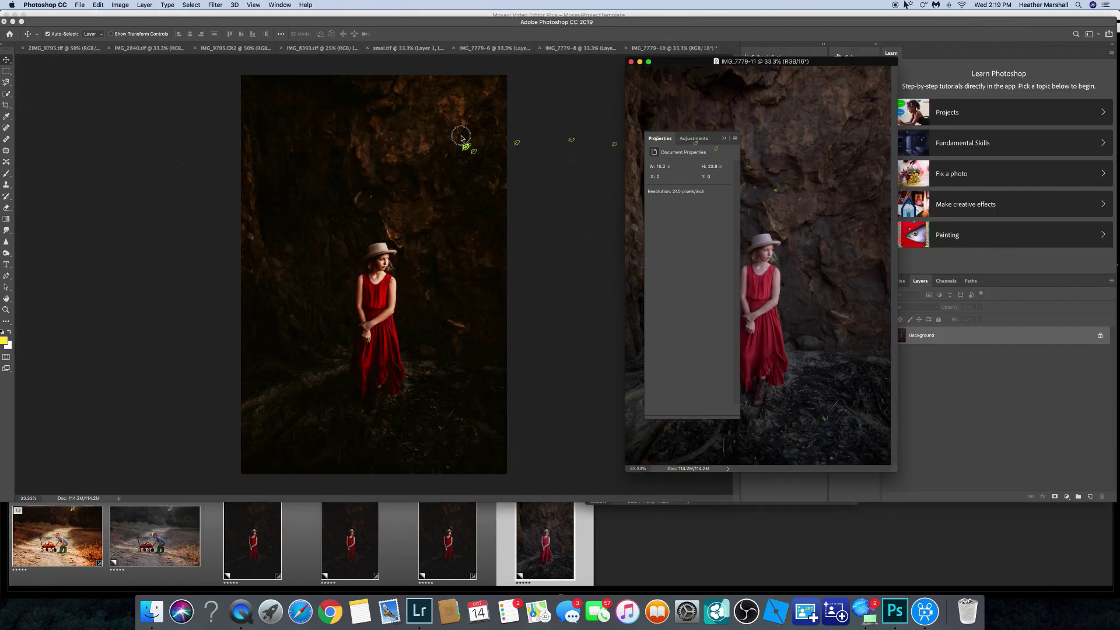
pyautogui.moveTo(516, 166); pyautogui.dragTo(519, 174)
pyautogui.moveTo(438, 173); pyautogui.dragTo(371, 200)
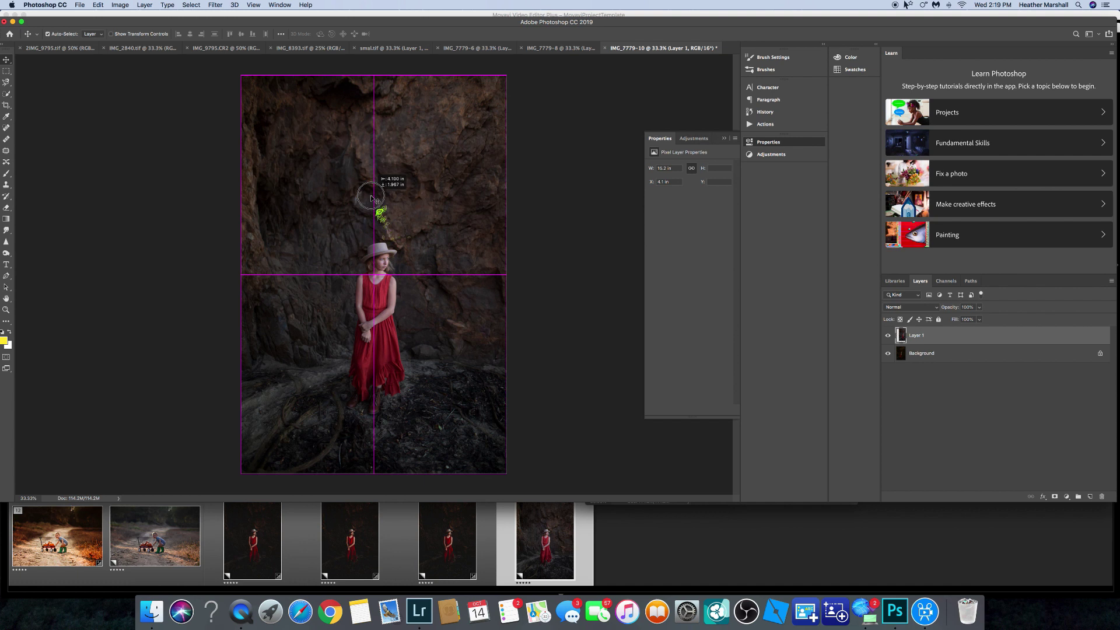
# Step: Snap Layer 1 exactly over the edited IMG_7779-10 photo and check it at full opacity
pyautogui.moveTo(371, 199); pyautogui.dragTo(312, 224)
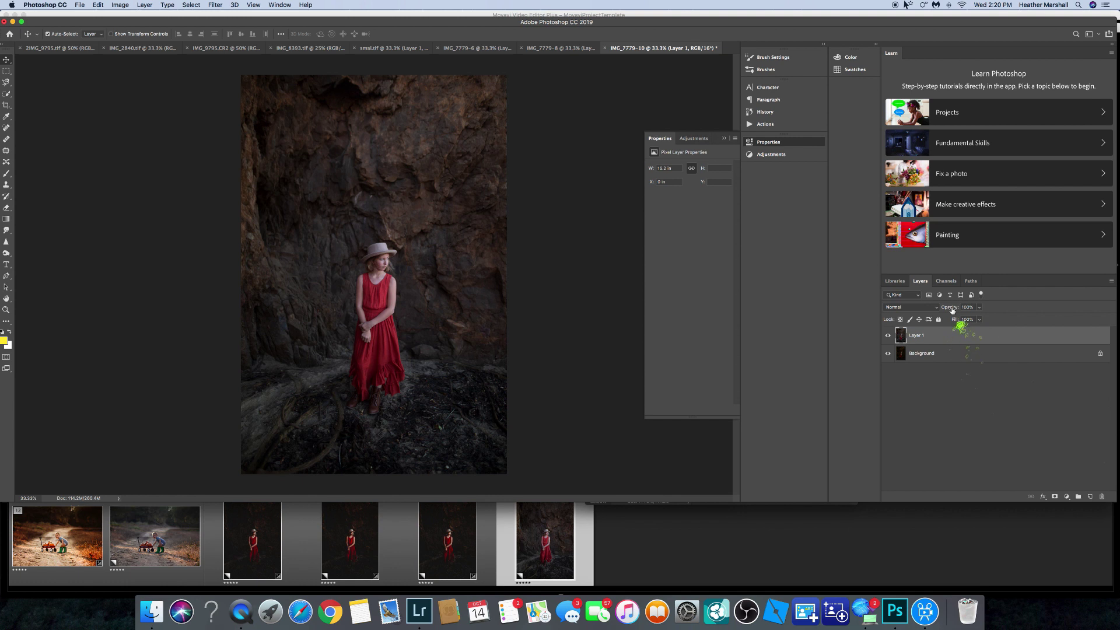
pyautogui.moveTo(952, 310); pyautogui.dragTo(1053, 309)
pyautogui.click(5, 174)
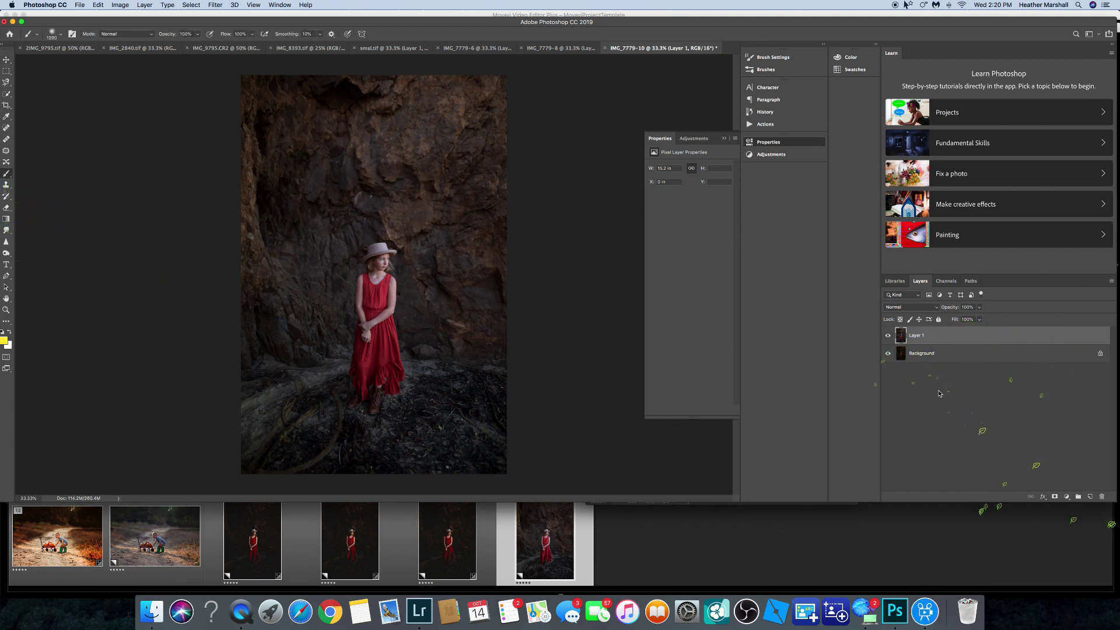
# Step: Add a mask to Layer 1 and paint it black to reveal the warm edit, then show IMG_2840.tif
pyautogui.click(1055, 497)
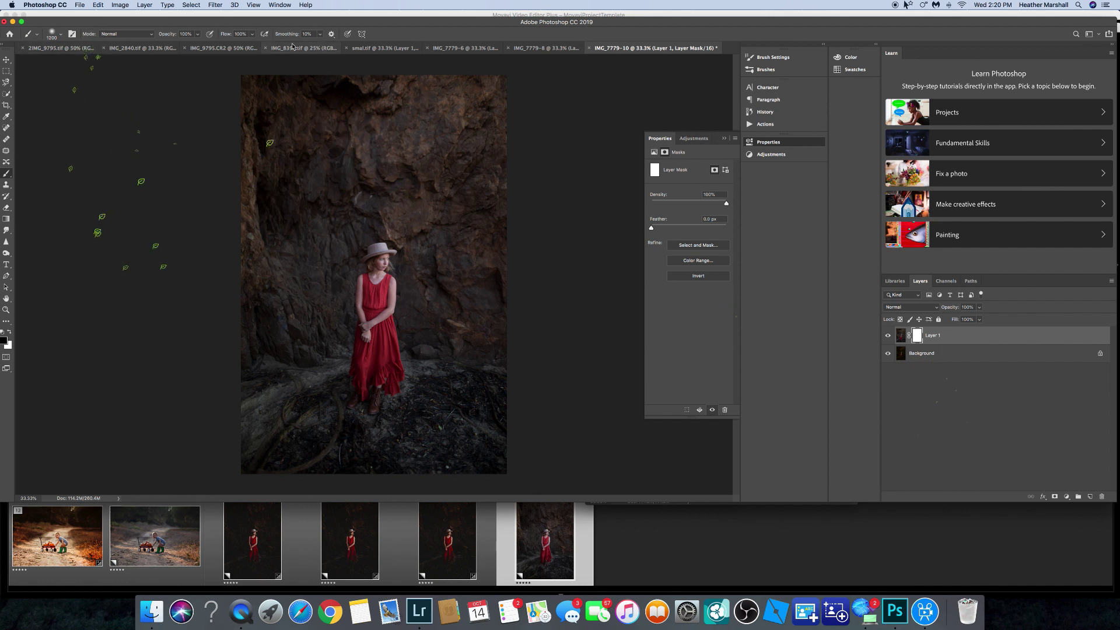
pyautogui.moveTo(279, 96)
pyautogui.mouseDown()
pyautogui.moveTo(530, 87)
pyautogui.moveTo(205, 150)
pyautogui.moveTo(531, 162)
pyautogui.moveTo(182, 232)
pyautogui.moveTo(413, 242)
pyautogui.moveTo(525, 222)
pyautogui.moveTo(288, 281)
pyautogui.moveTo(190, 282)
pyautogui.moveTo(188, 370)
pyautogui.moveTo(481, 450)
pyautogui.moveTo(375, 443)
pyautogui.moveTo(264, 364)
pyautogui.moveTo(433, 285)
pyautogui.moveTo(397, 243)
pyautogui.mouseUp()
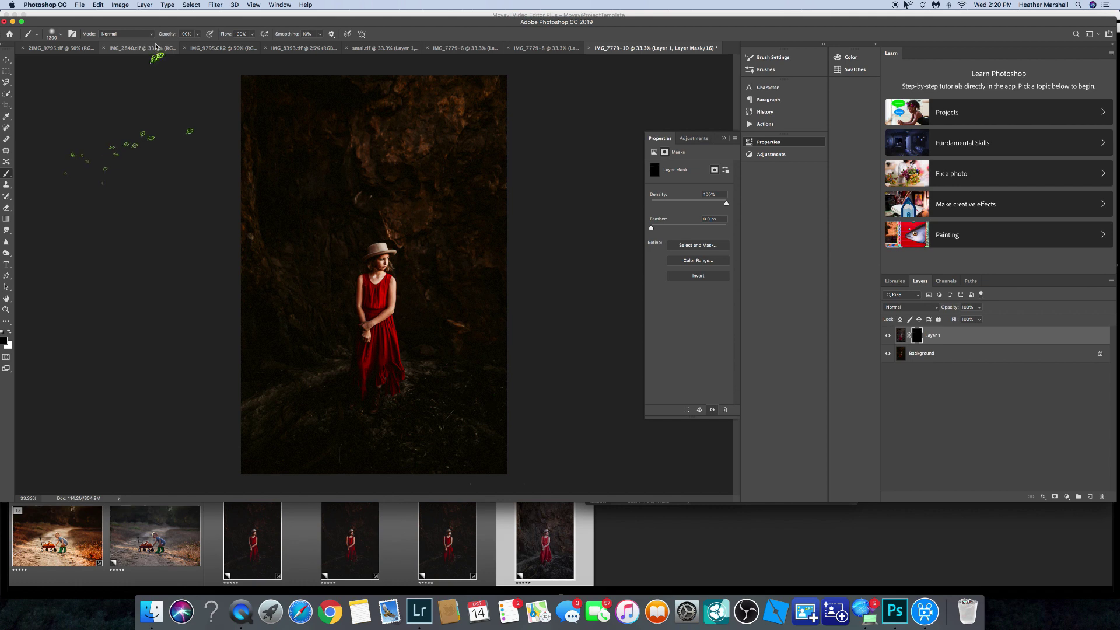
pyautogui.click(153, 49)
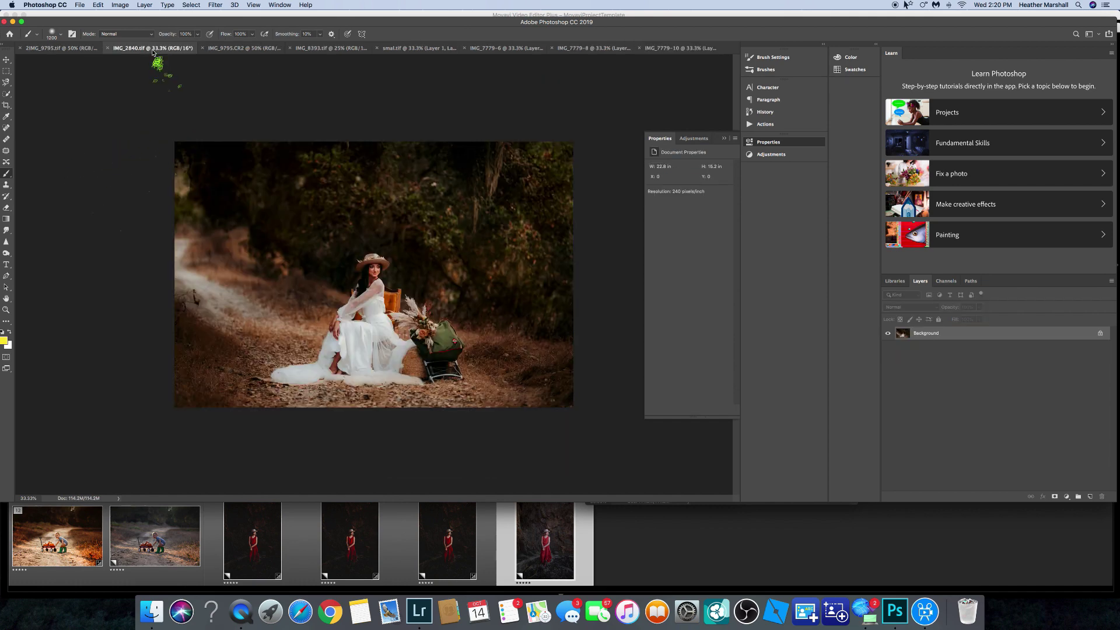
# Step: Float the unedited IMG_9795.CR2 window beside the edited 2IMG_9795.tif, ready to drag across
pyautogui.click(82, 49)
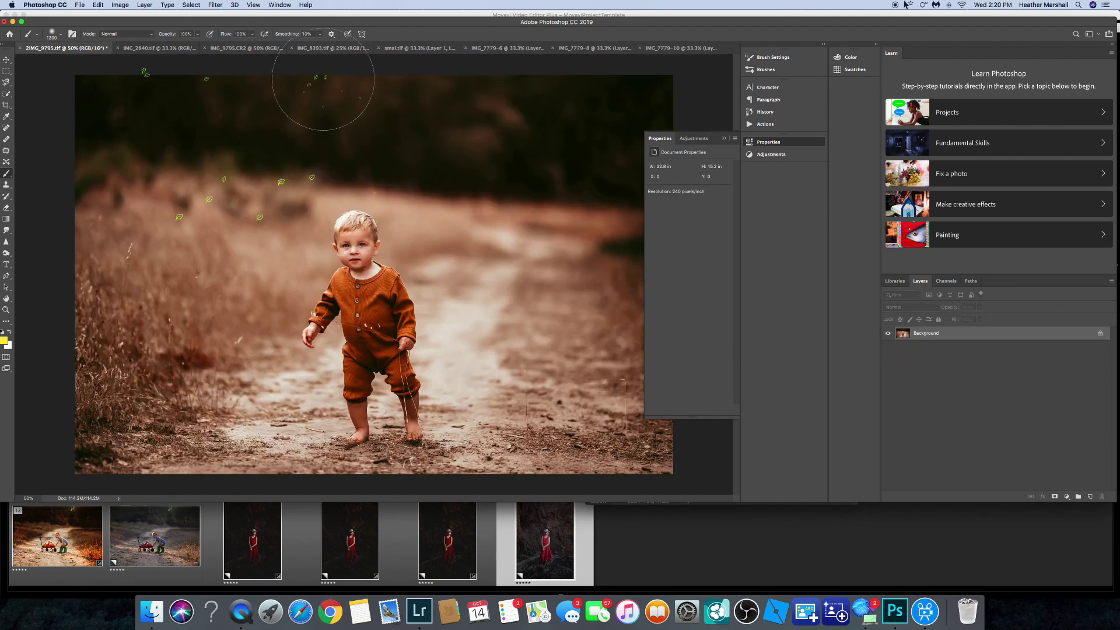
pyautogui.click(354, 50)
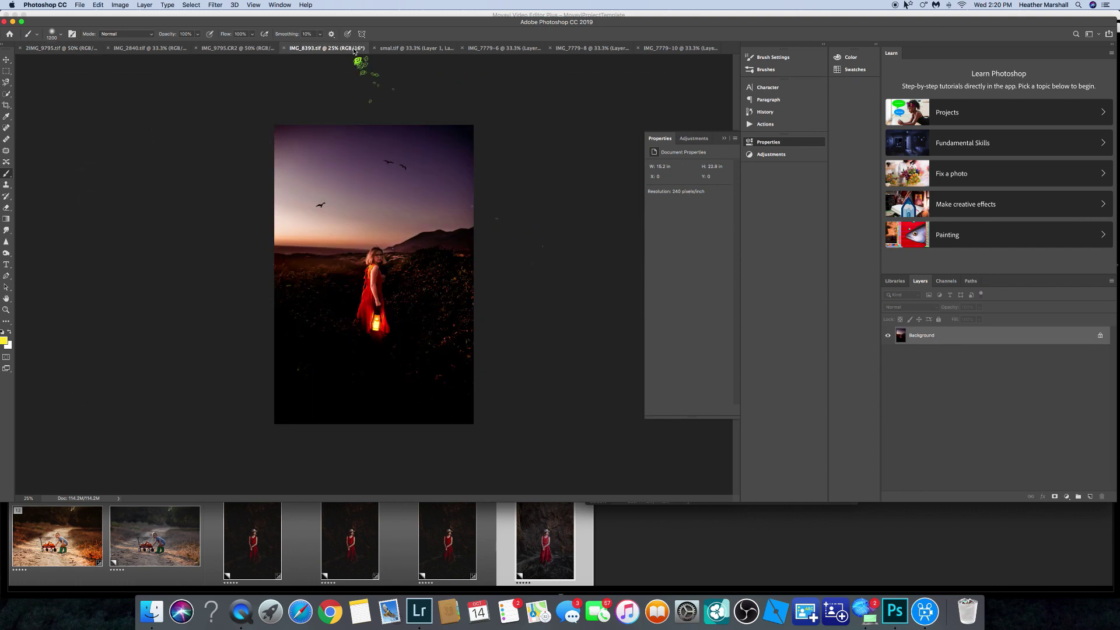
pyautogui.click(255, 49)
pyautogui.moveTo(256, 49); pyautogui.dragTo(255, 91)
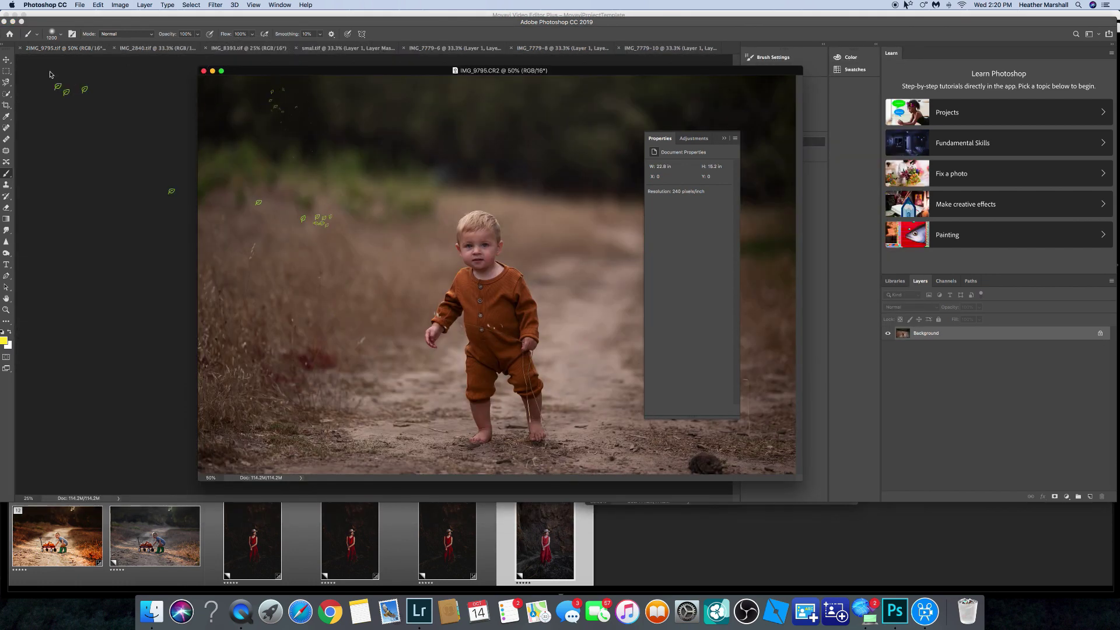
pyautogui.click(7, 60)
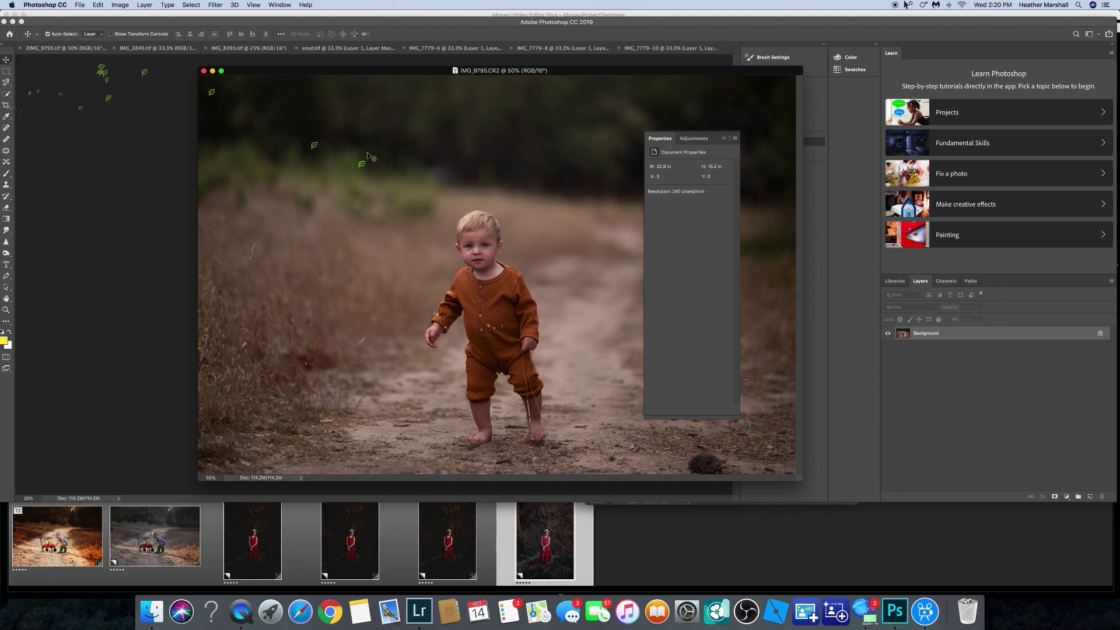
pyautogui.moveTo(403, 77); pyautogui.dragTo(460, 141)
pyautogui.click(77, 49)
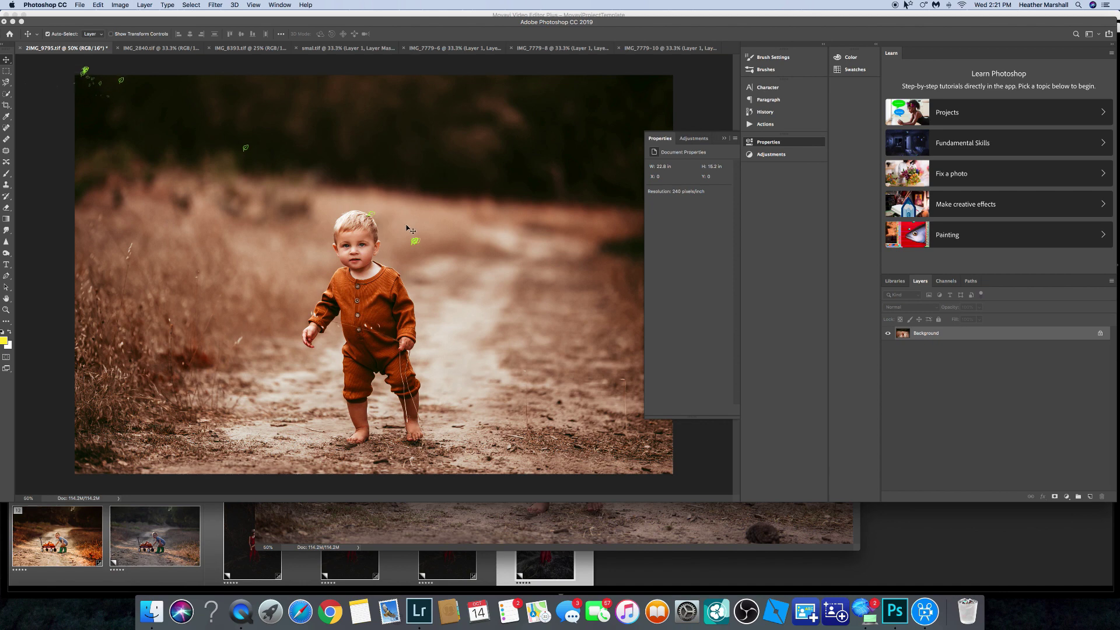
pyautogui.click(588, 515)
# Step: Copy the unedited toddler photo into 2IMG_9795.tif as Layer 1, snapped over the edit
pyautogui.moveTo(461, 216); pyautogui.dragTo(220, 130)
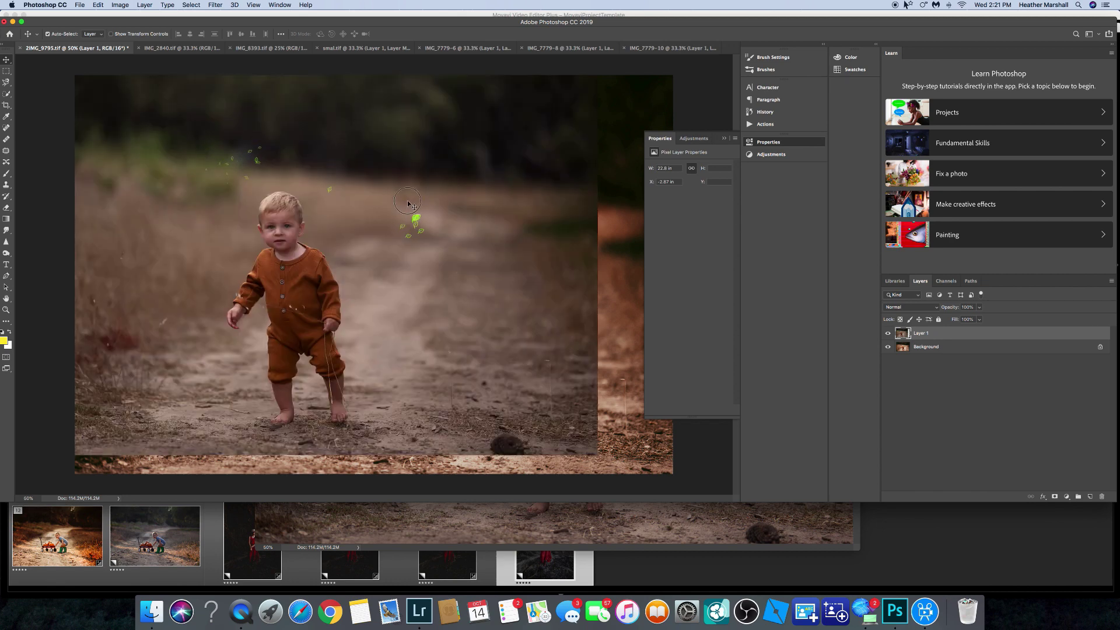
pyautogui.moveTo(479, 215)
pyautogui.mouseDown()
pyautogui.moveTo(512, 221)
pyautogui.moveTo(474, 223)
pyautogui.mouseUp()
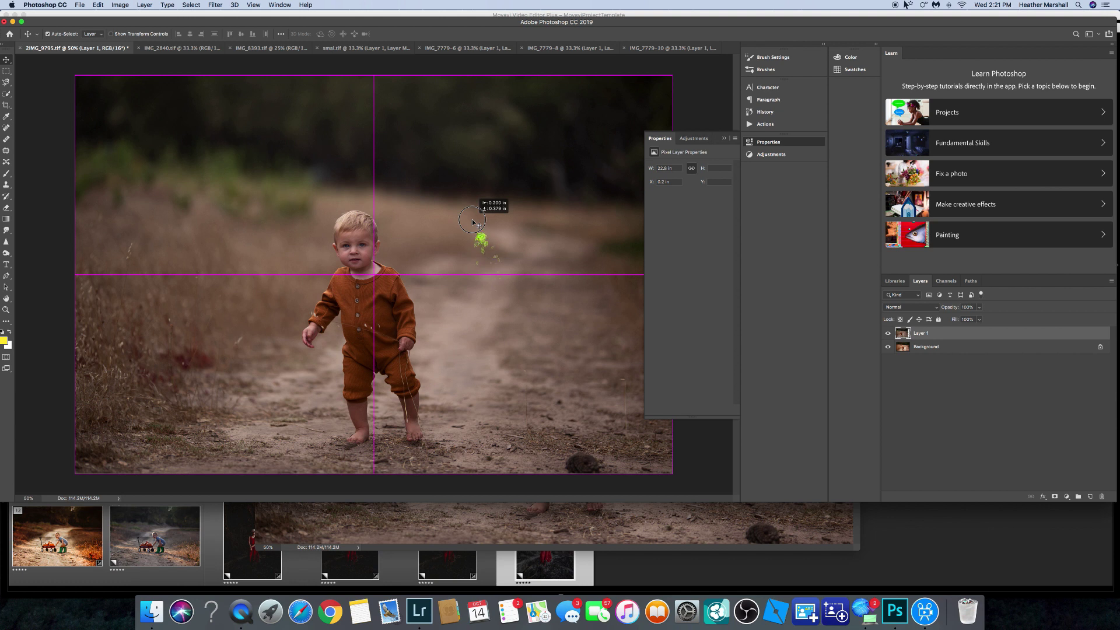
pyautogui.moveTo(473, 222); pyautogui.dragTo(473, 224)
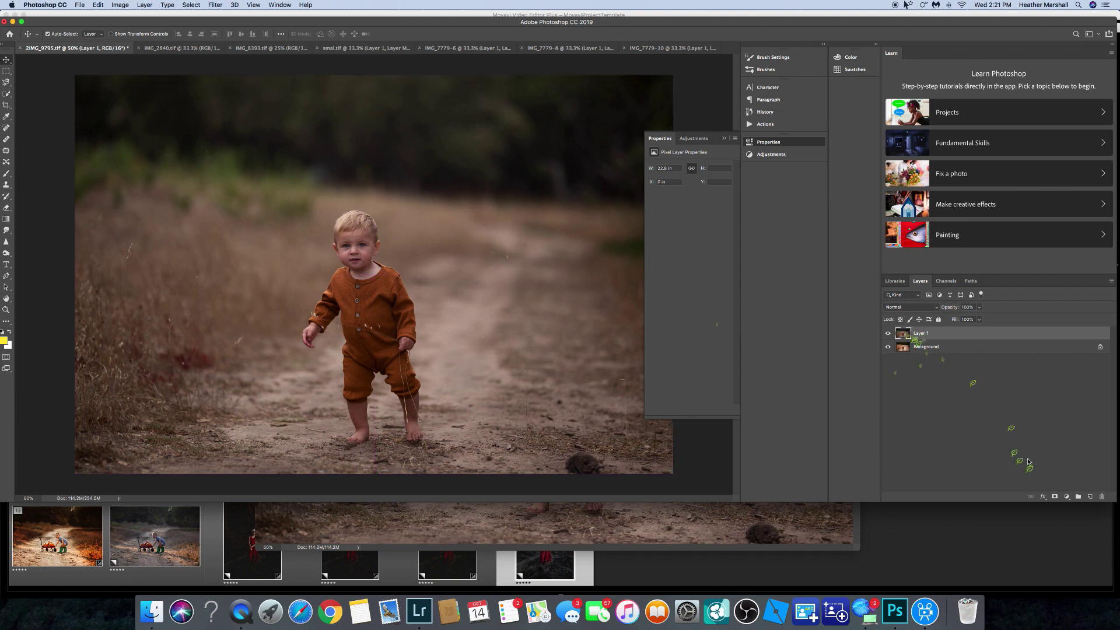
# Step: Add a layer mask to Layer 1 and brush over the toddler to reveal the warm edit
pyautogui.click(1056, 496)
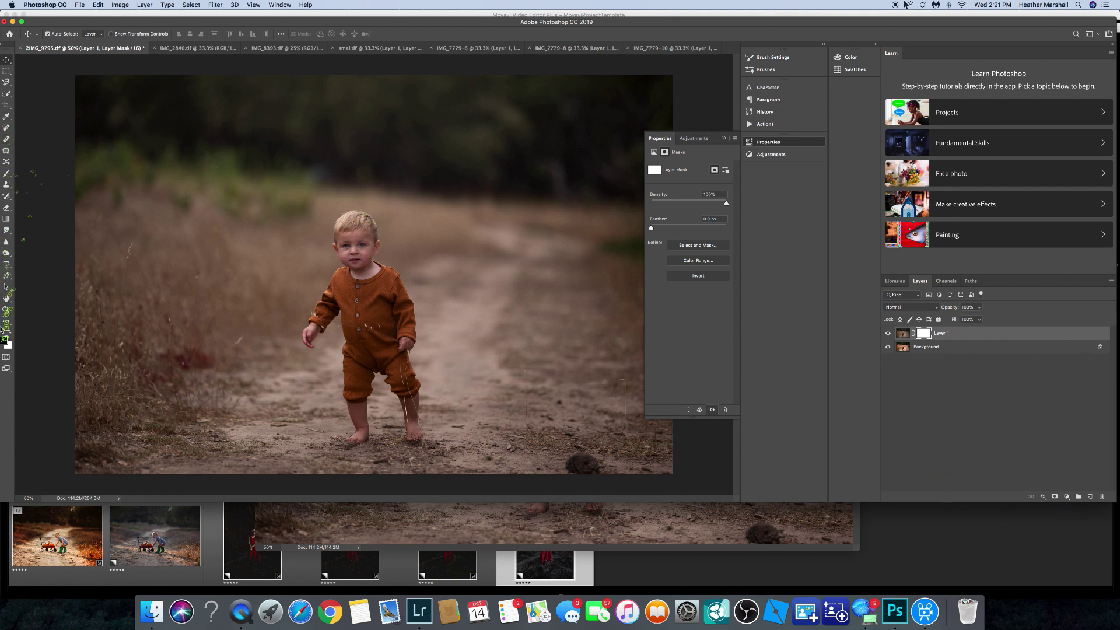
pyautogui.click(7, 174)
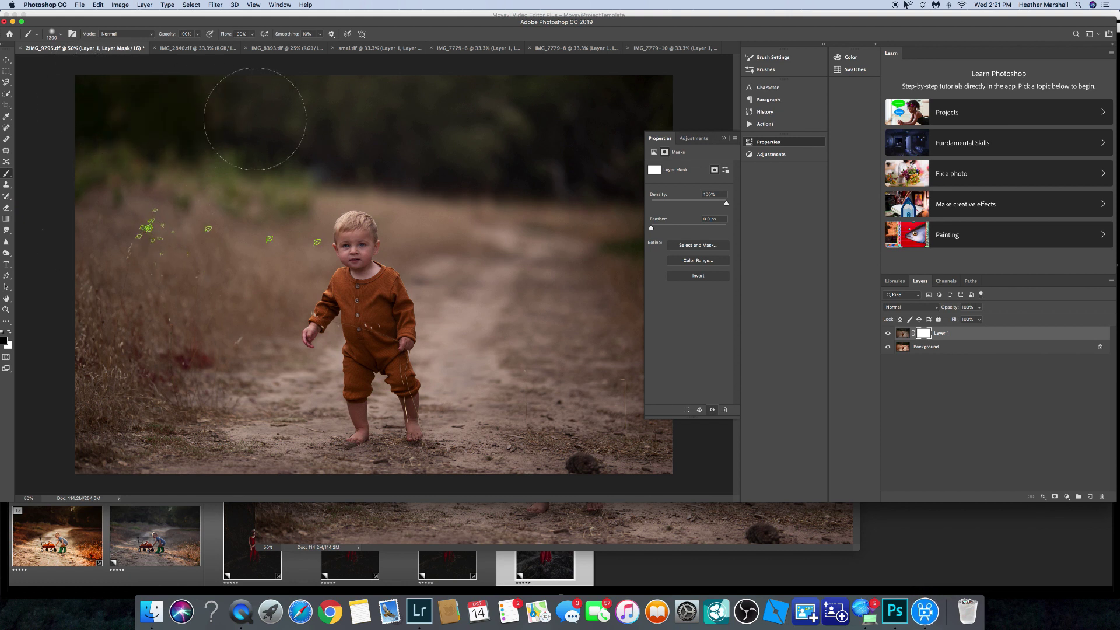
pyautogui.moveTo(467, 122)
pyautogui.mouseDown()
pyautogui.moveTo(400, 125)
pyautogui.moveTo(146, 245)
pyautogui.moveTo(584, 274)
pyautogui.moveTo(379, 291)
pyautogui.moveTo(26, 236)
pyautogui.moveTo(175, 385)
pyautogui.moveTo(75, 411)
pyautogui.moveTo(612, 444)
pyautogui.moveTo(583, 373)
pyautogui.moveTo(563, 443)
pyautogui.mouseUp()
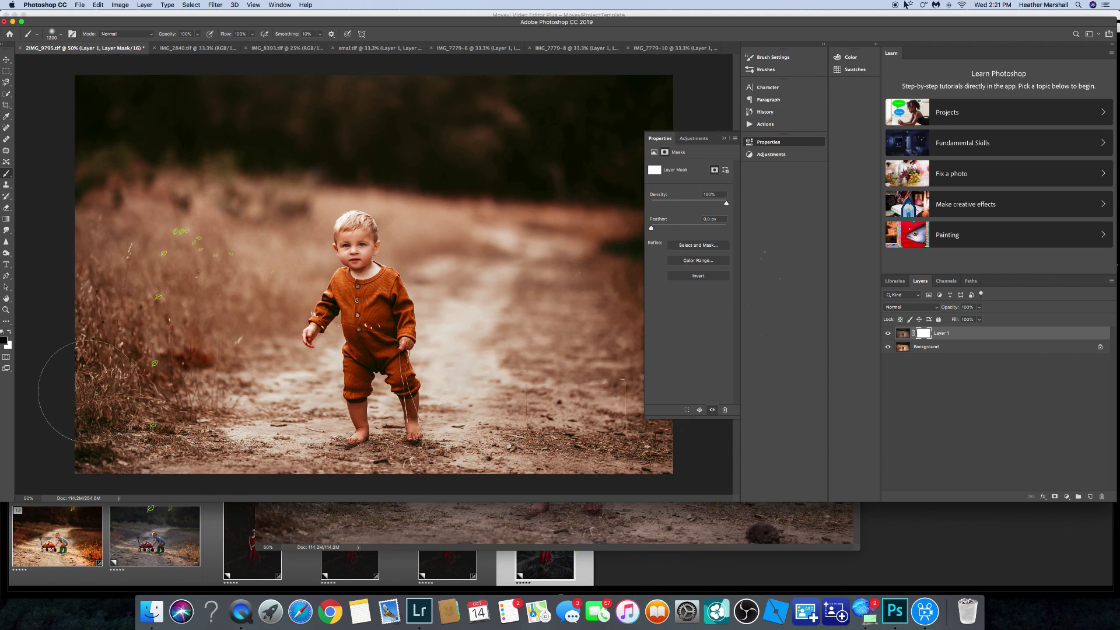
# Step: Invert Layer 1's mask with Cmd+I so it turns fully black and the whole warm edit shows
pyautogui.press('super+i')
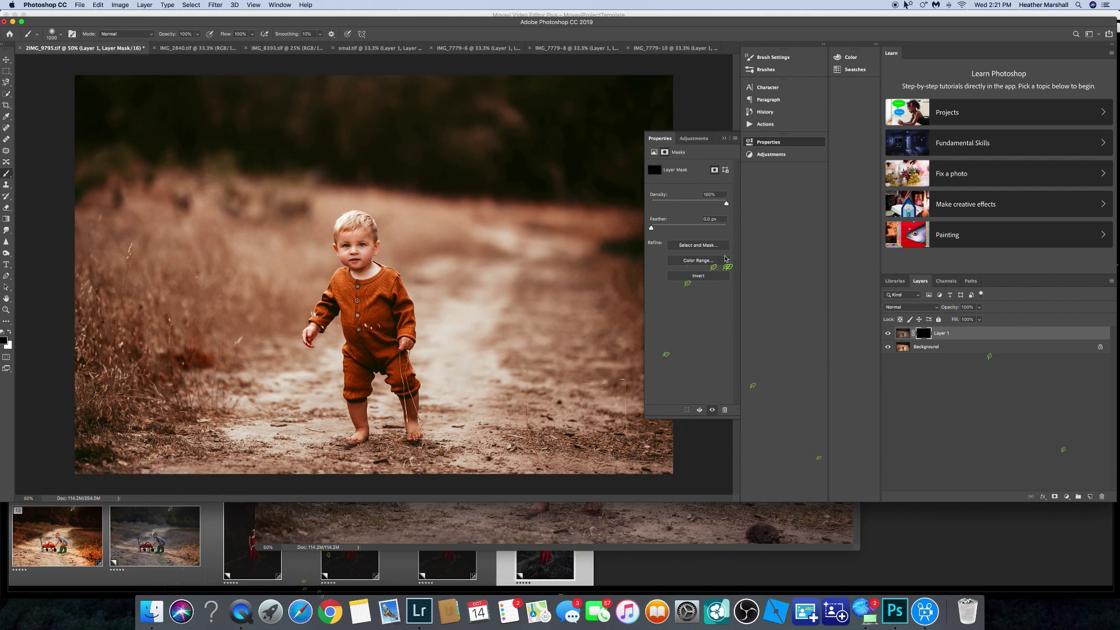